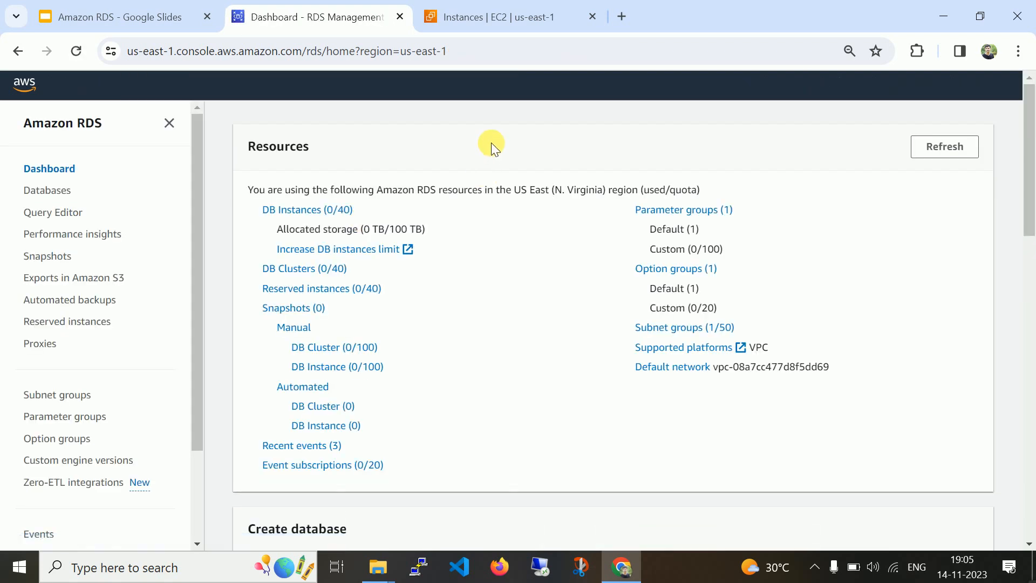
Open the empty DB Instances list and start the Create database form.
left_click(306, 215)
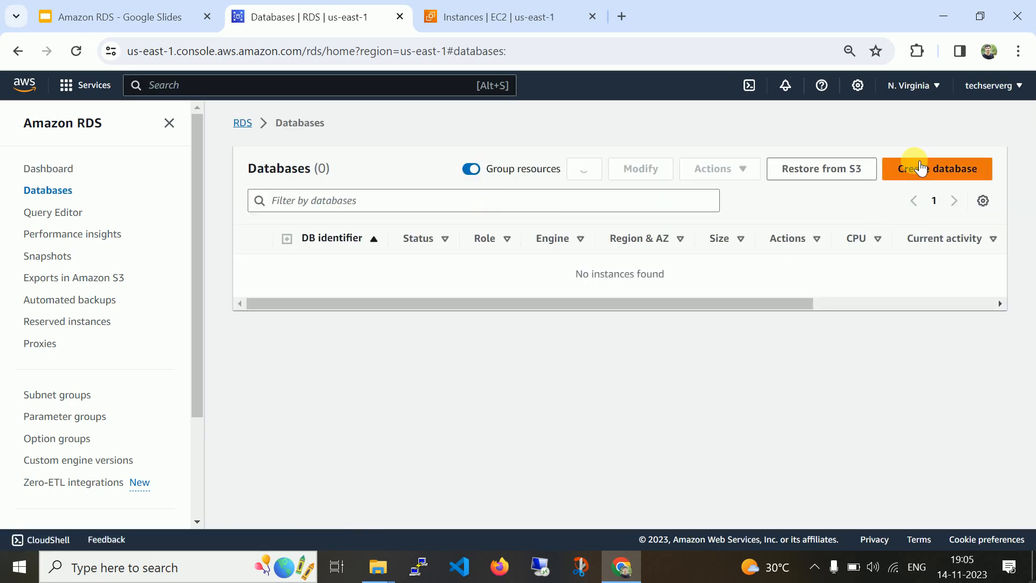
left_click(917, 164)
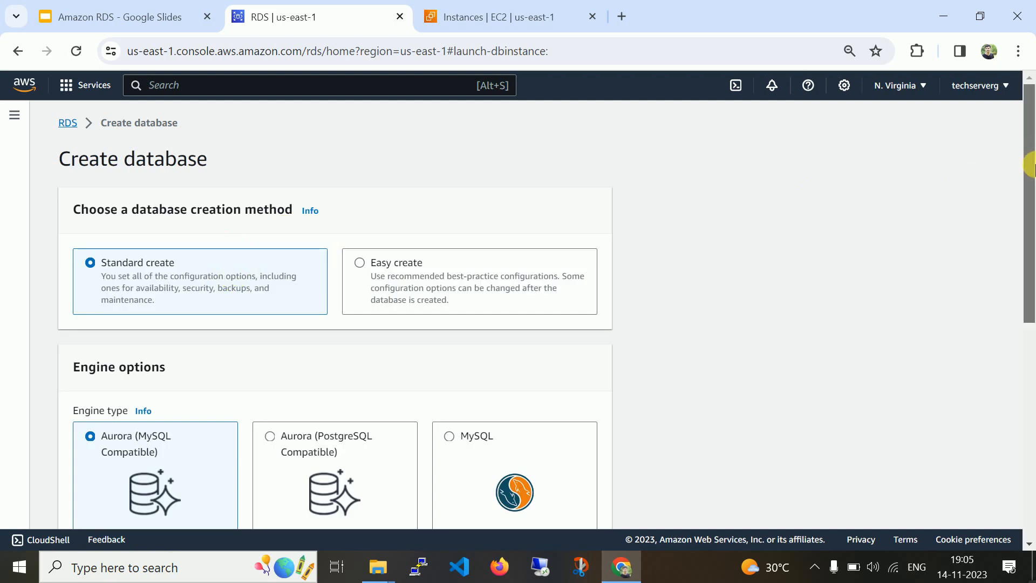
left_click_drag(1029, 174, 1031, 191)
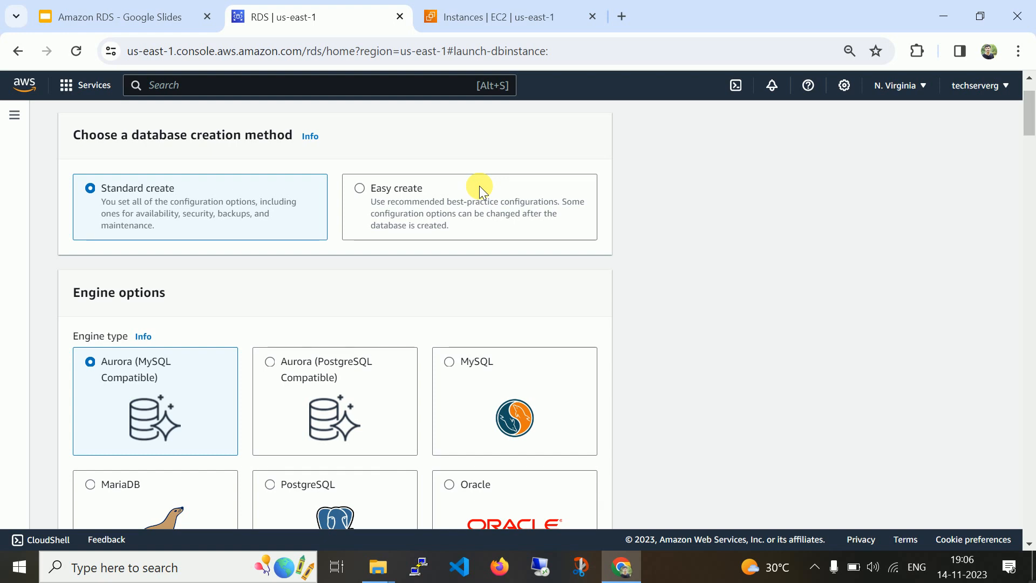
scroll(1030, 116, "down", 3)
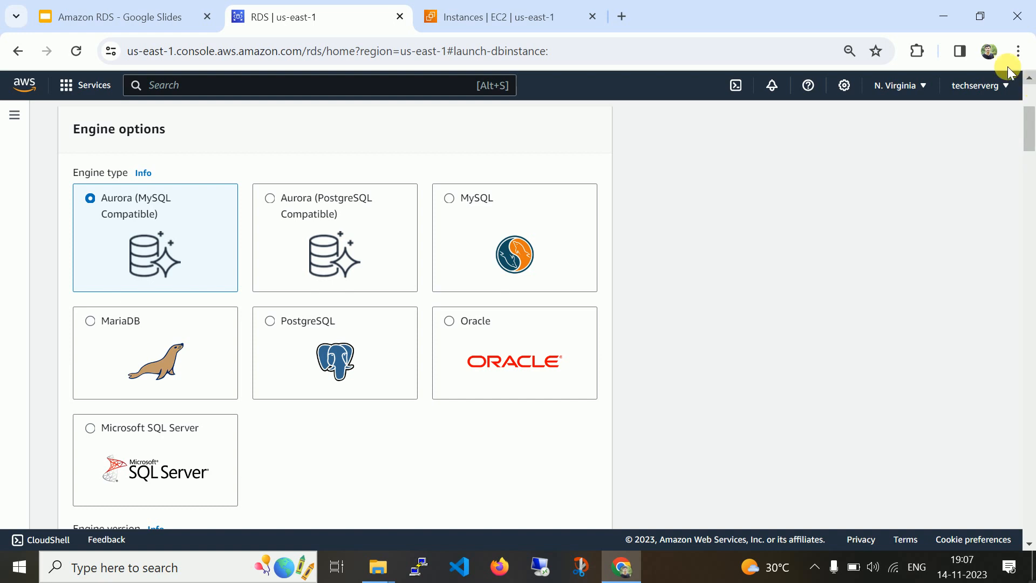
Select MySQL as the database engine.
left_click(513, 207)
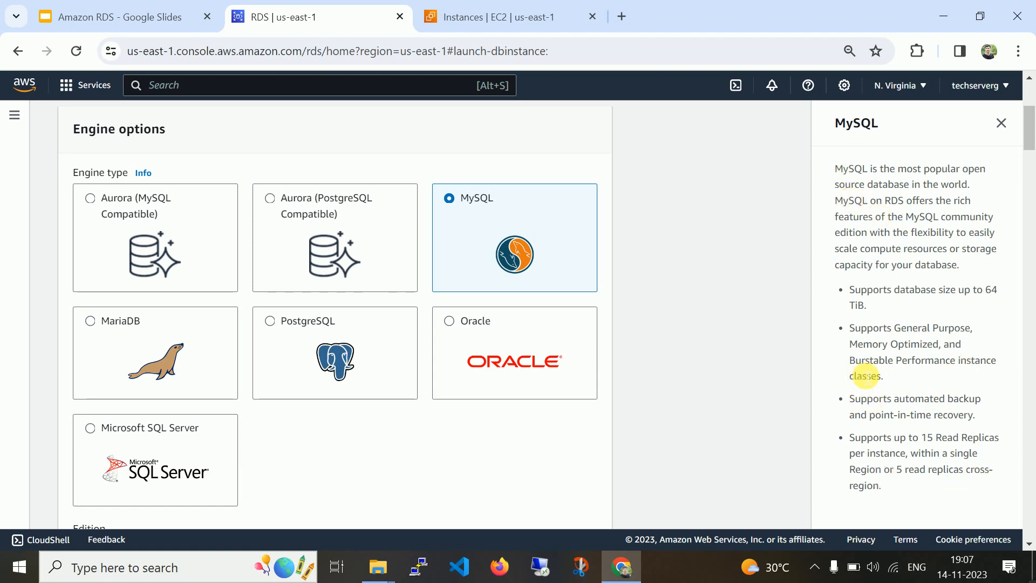
left_click(1029, 544)
scroll(1029, 544, "down", 6)
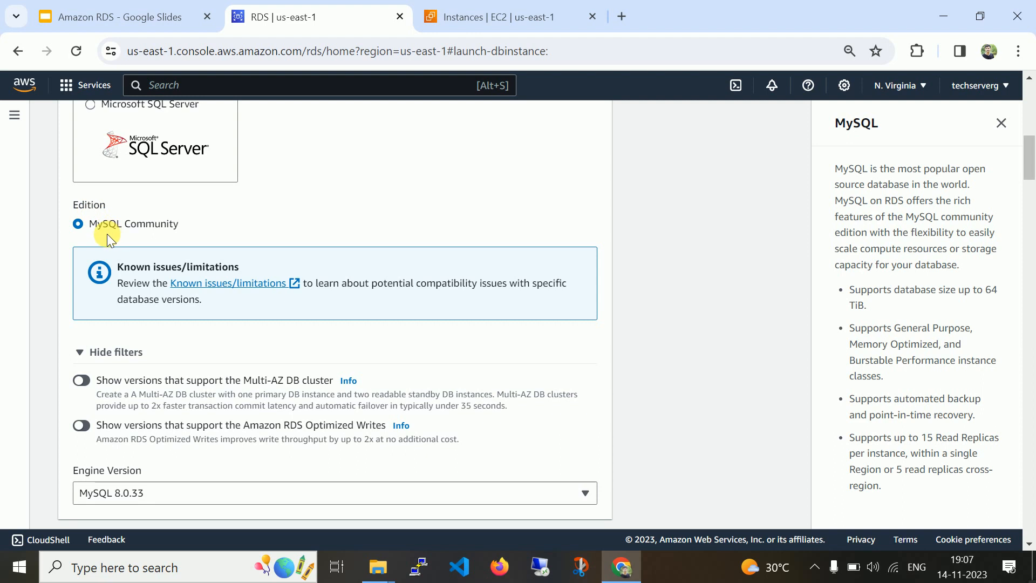
Review Microsoft SQL Server's engine versions, then switch the engine back to MySQL.
left_click(102, 108)
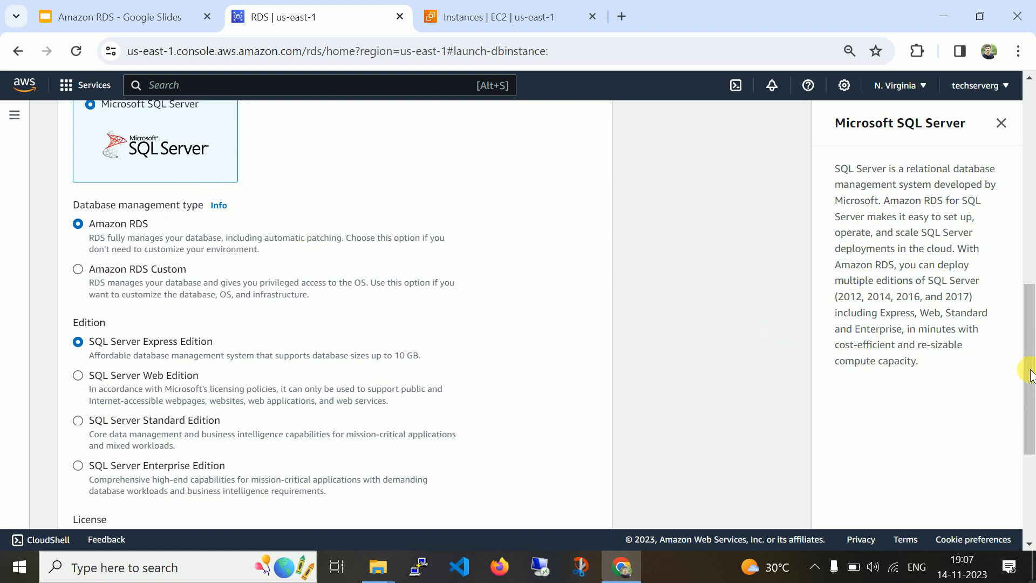
scroll(1029, 370, "down", 2)
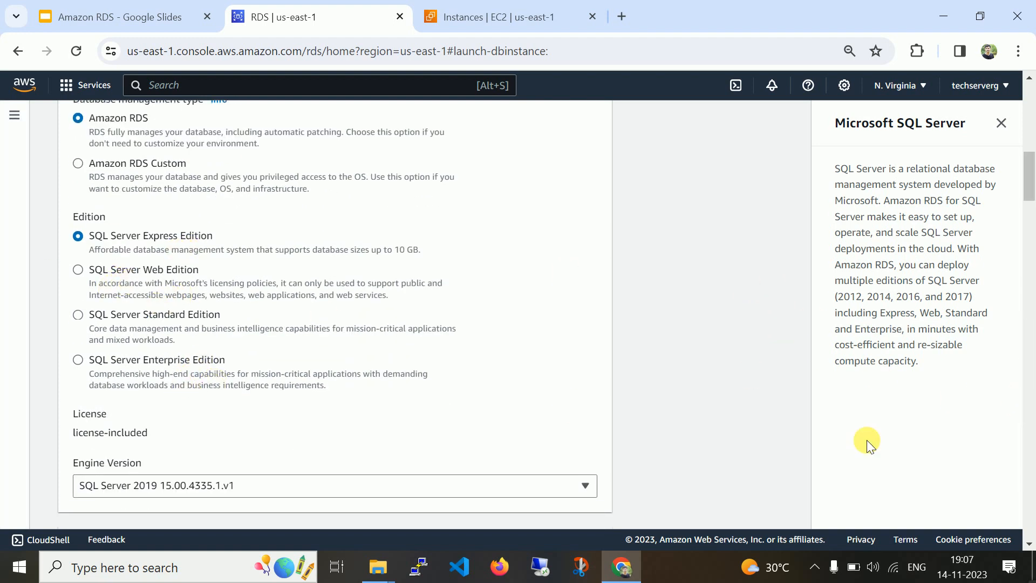
left_click(588, 488)
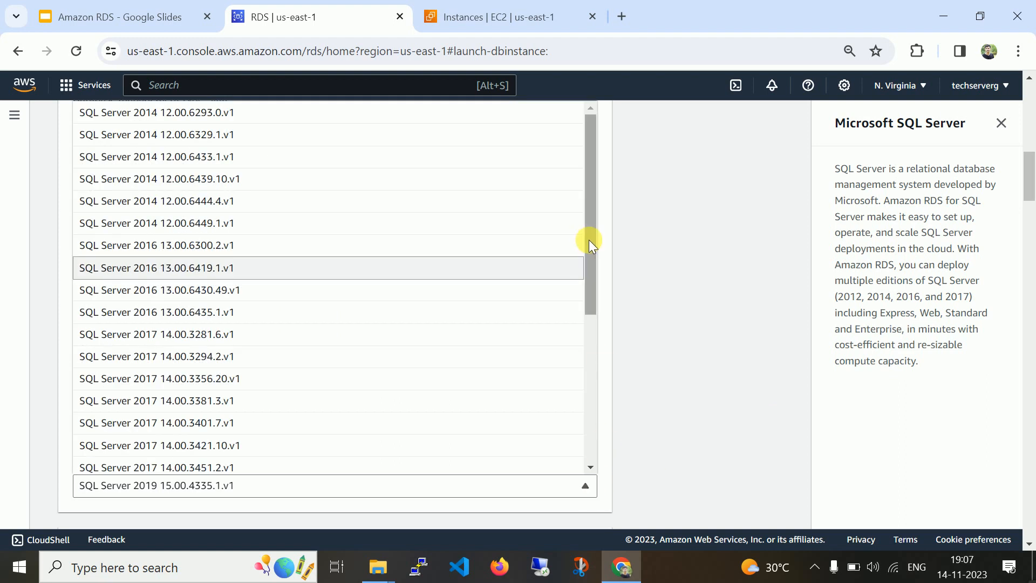
left_click_drag(595, 261, 695, 195)
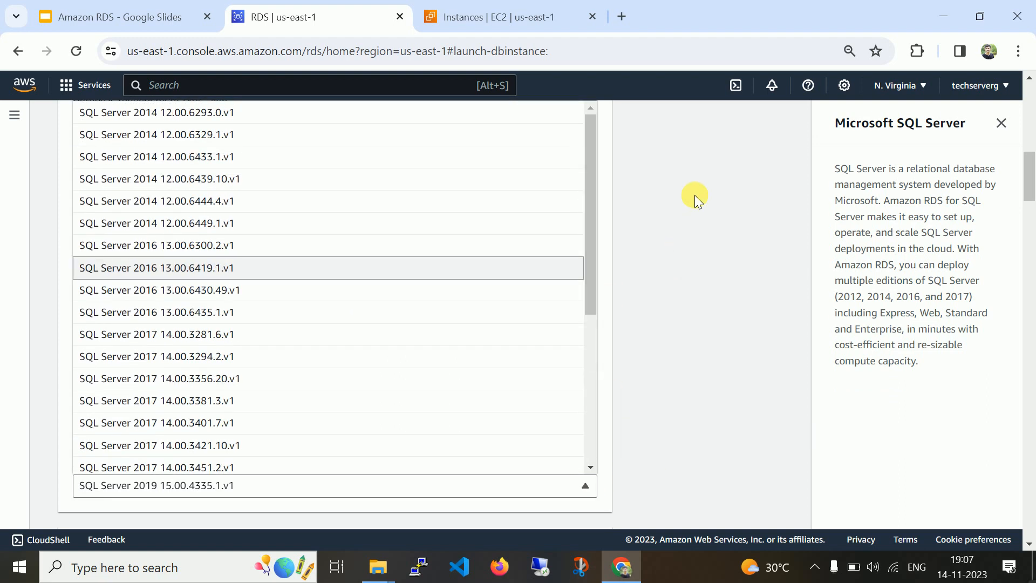
left_click(701, 198)
left_click_drag(1032, 189, 1033, 160)
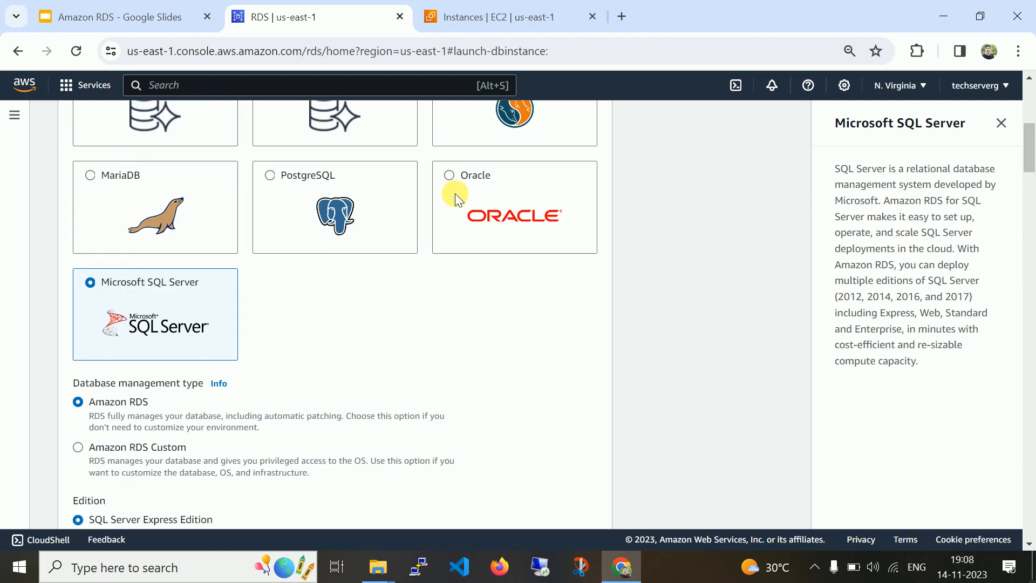
left_click(465, 134)
scroll(908, 202, "up", 5)
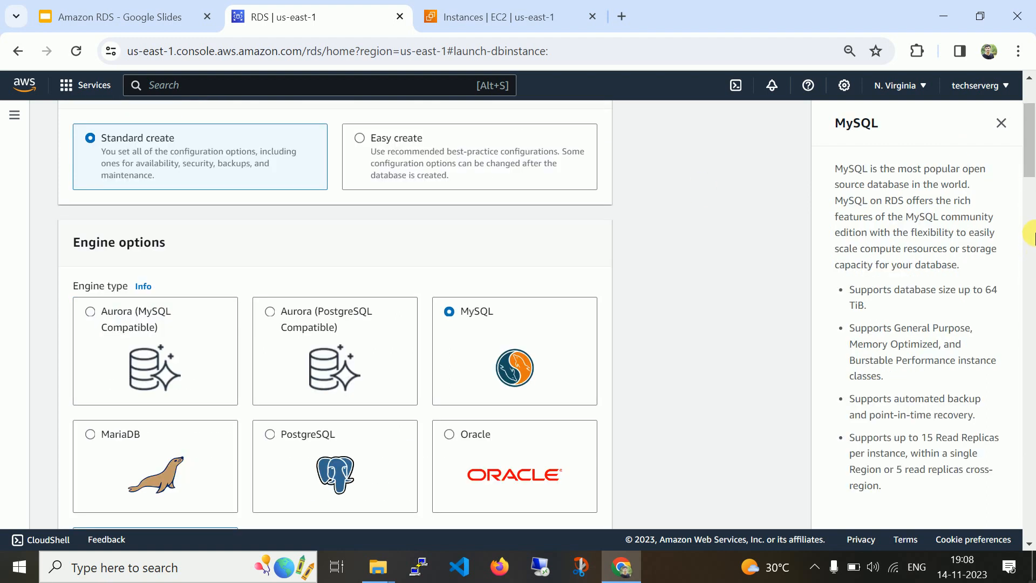
left_click_drag(1030, 130, 1030, 194)
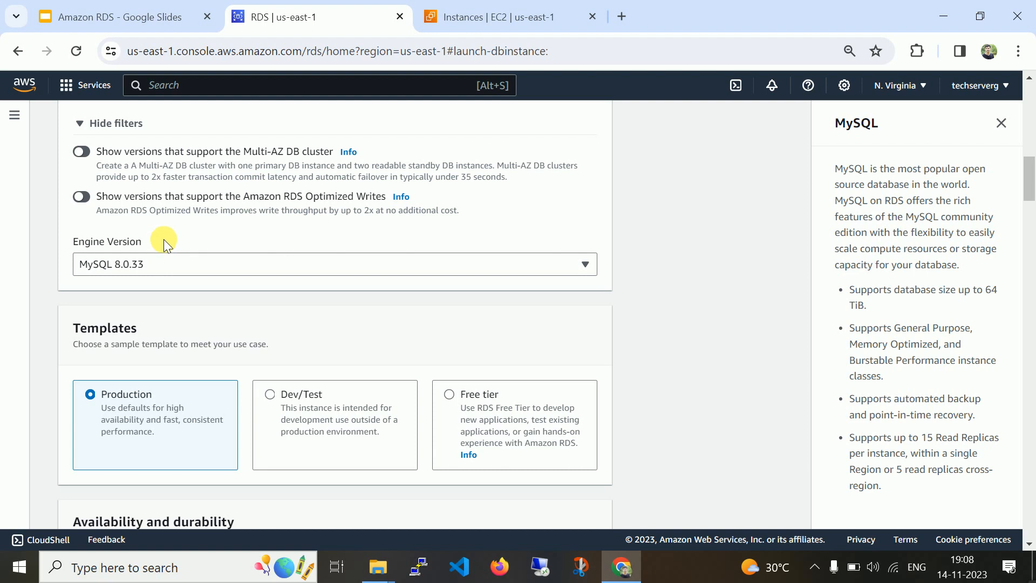
left_click(118, 265)
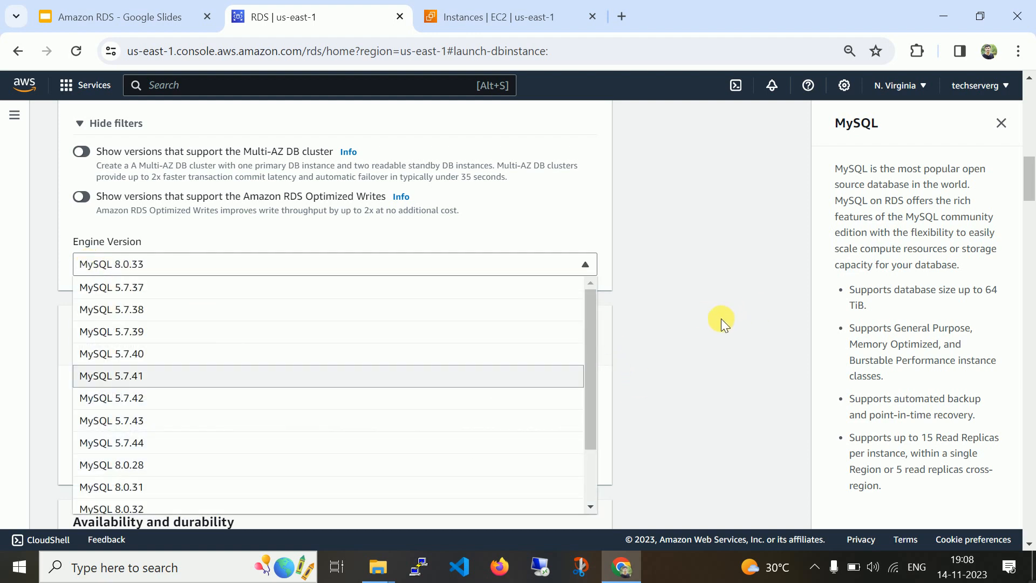
left_click(706, 331)
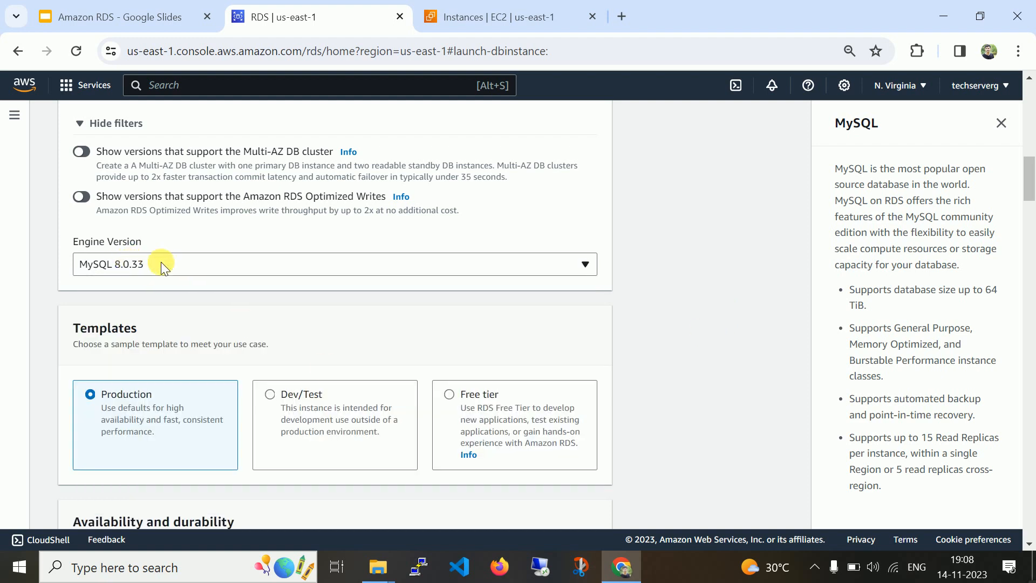
left_click_drag(1030, 184, 1029, 205)
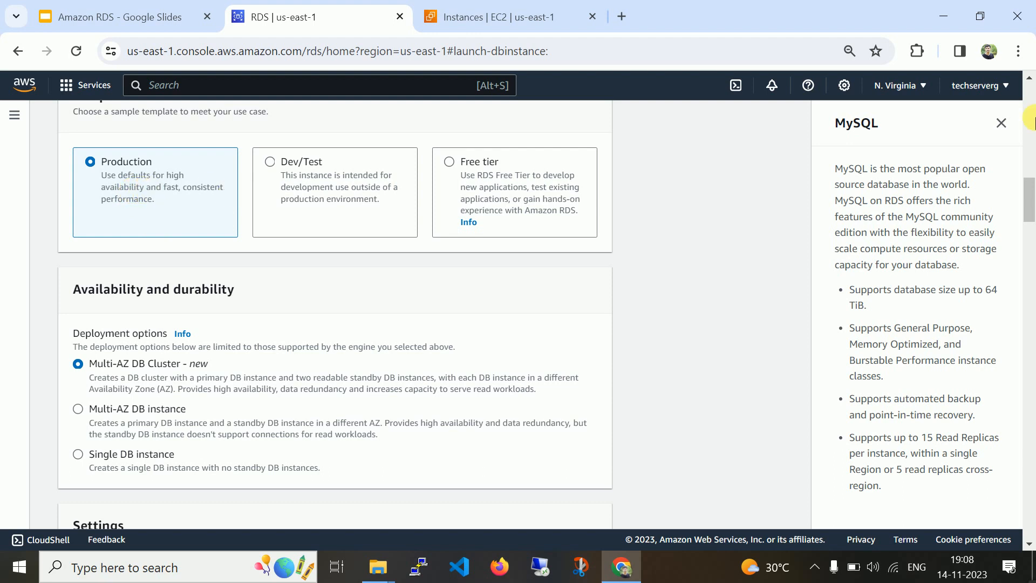
left_click_drag(1028, 194, 1028, 187)
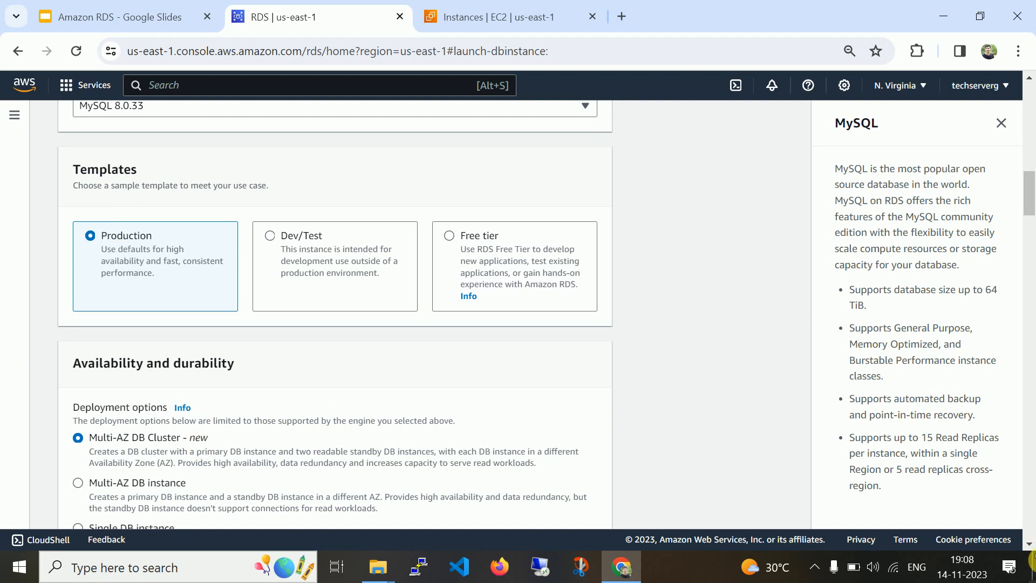
left_click(1029, 545)
left_click(1029, 545)
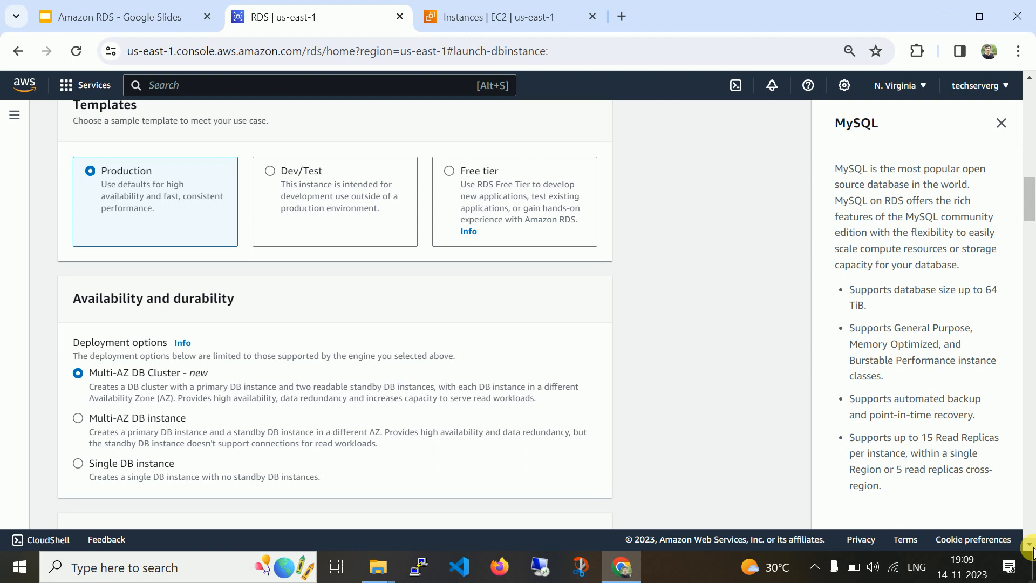
scroll(1031, 548, "down", 7)
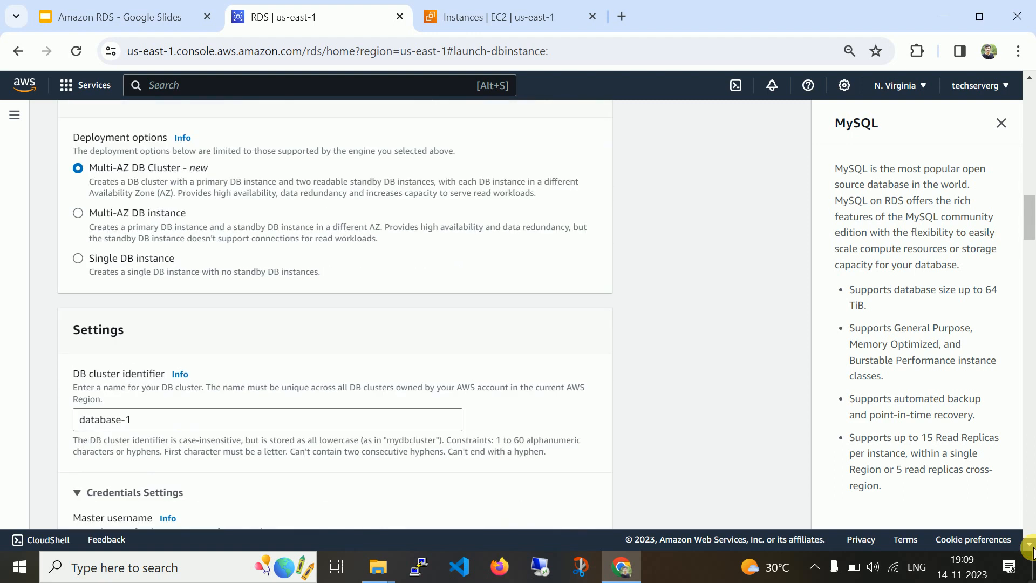
scroll(1030, 547, "down", 10)
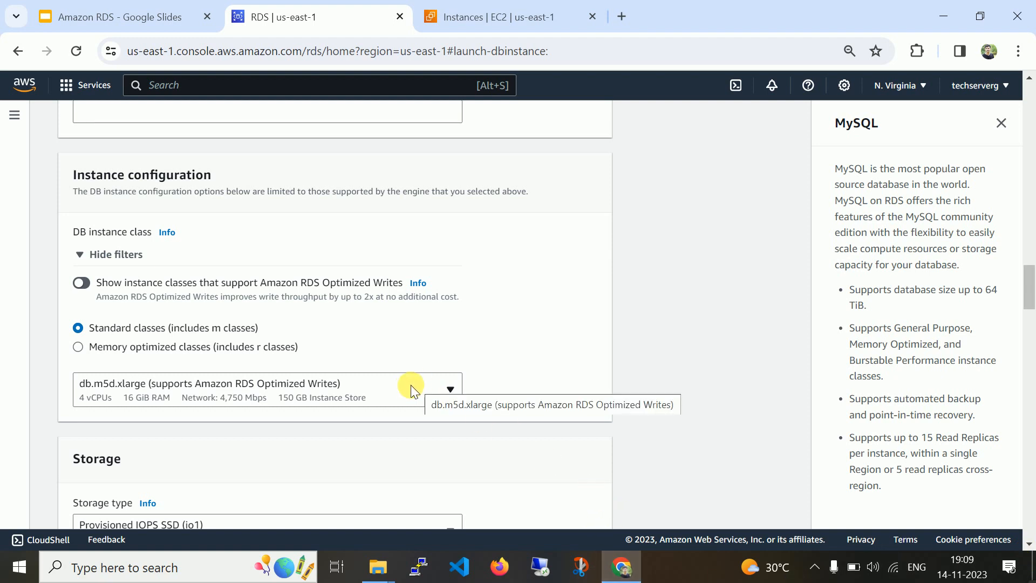
left_click(1033, 541)
left_click(1031, 543)
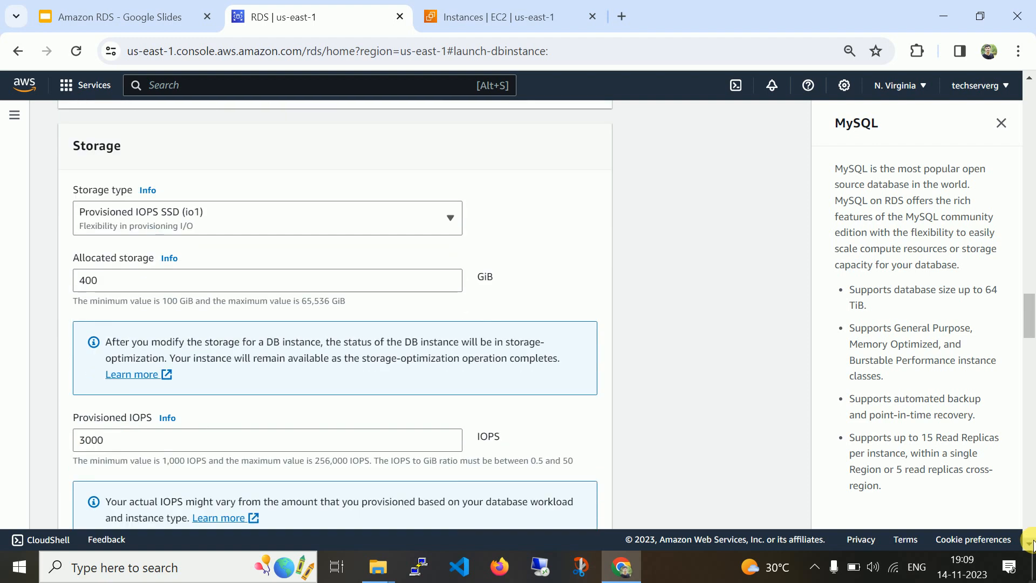
left_click(1031, 542)
left_click(1031, 542)
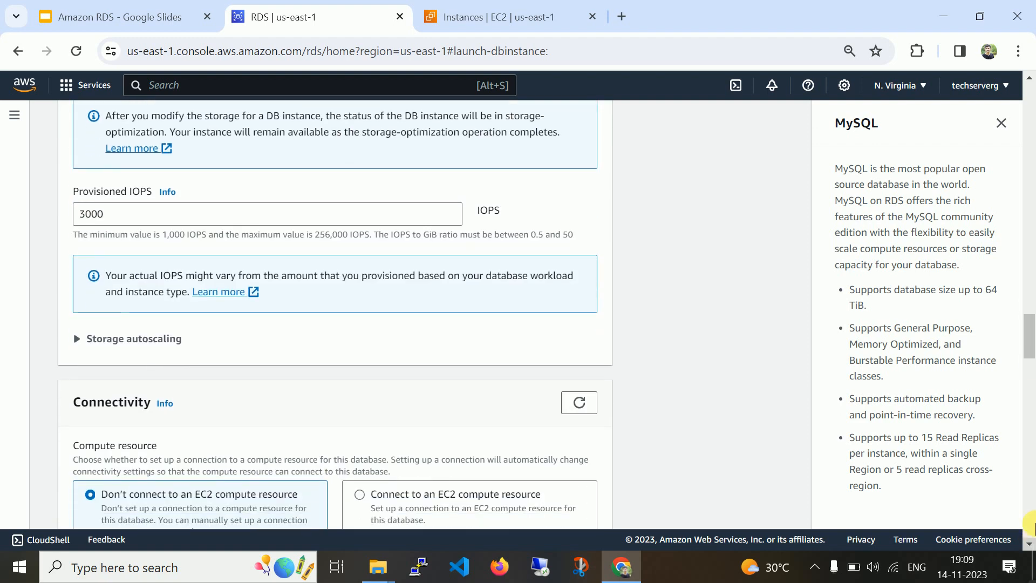
left_click_drag(1028, 323, 1030, 194)
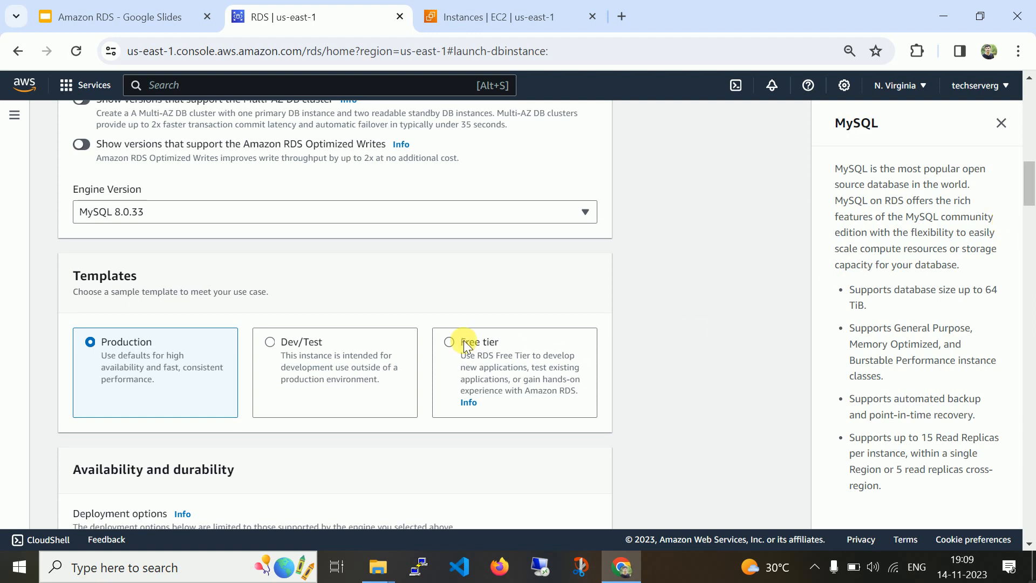
Choose the Free tier template and select the default identifier database-1.
left_click(317, 345)
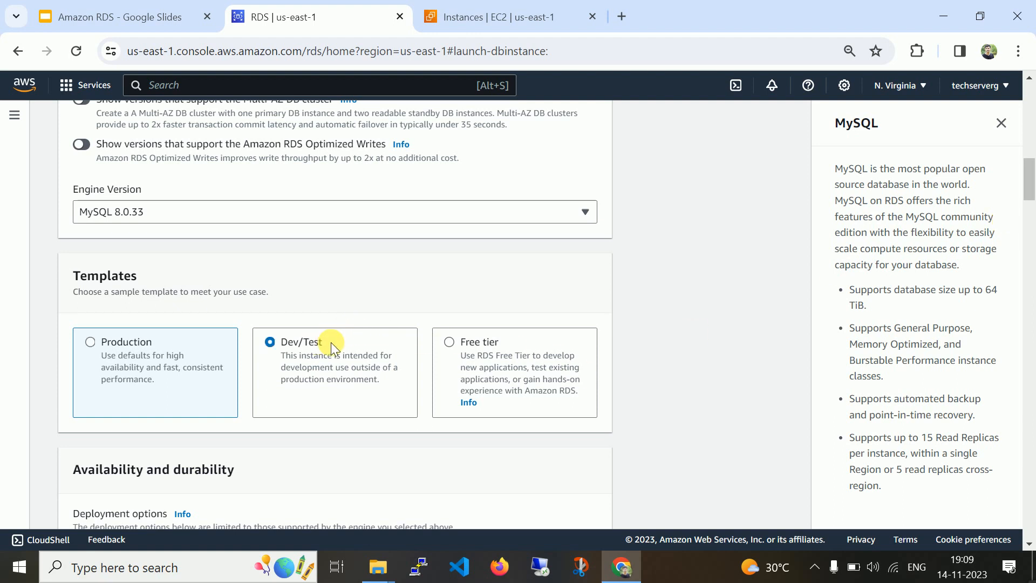
left_click_drag(1029, 183, 1030, 201)
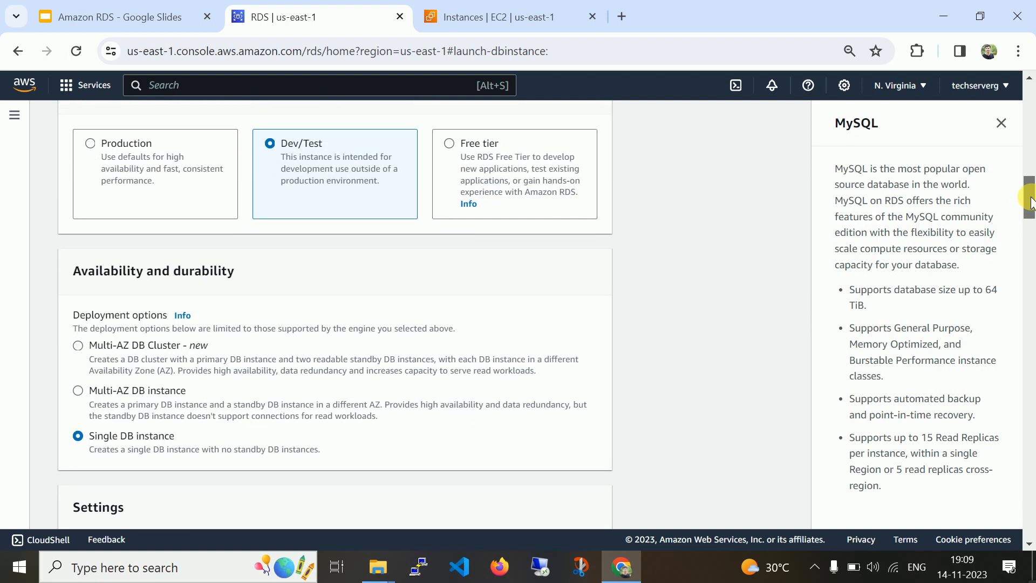
left_click(488, 144)
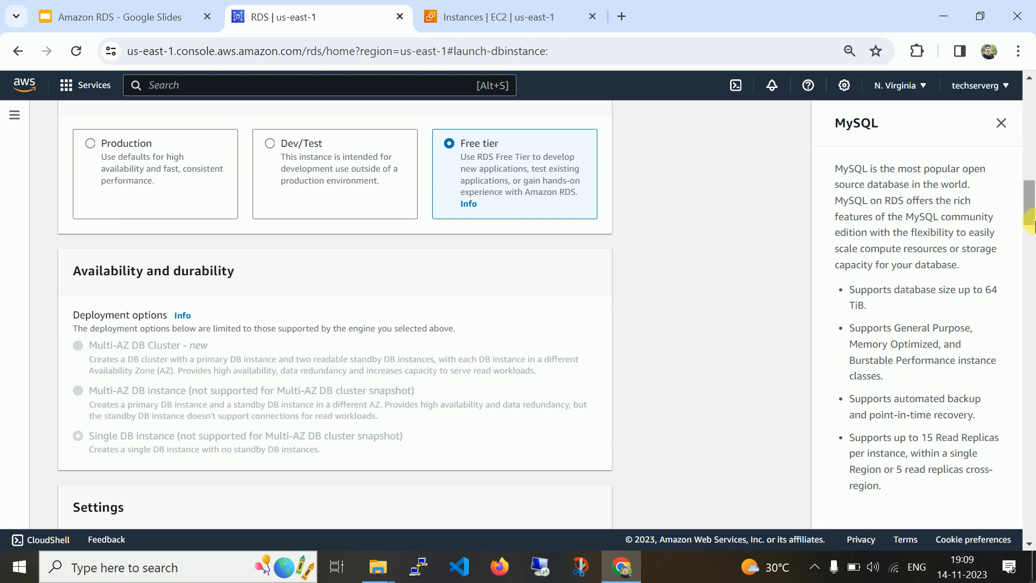
left_click_drag(1028, 216, 1030, 249)
left_click_drag(154, 237, 7, 227)
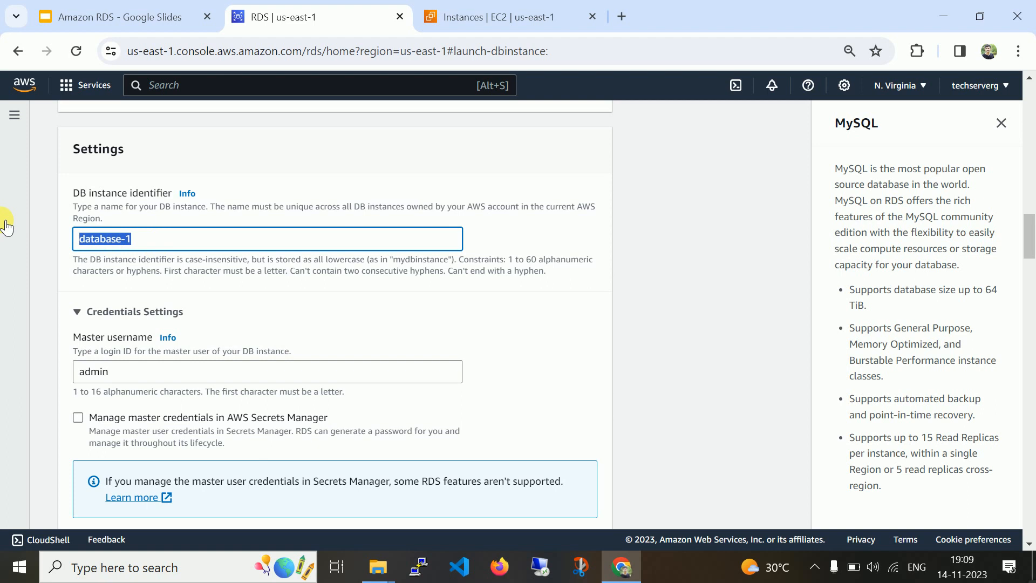
Replace the DB instance identifier database-1 with Test-Instance.
key("BackSpace")
type("Test-Instance")
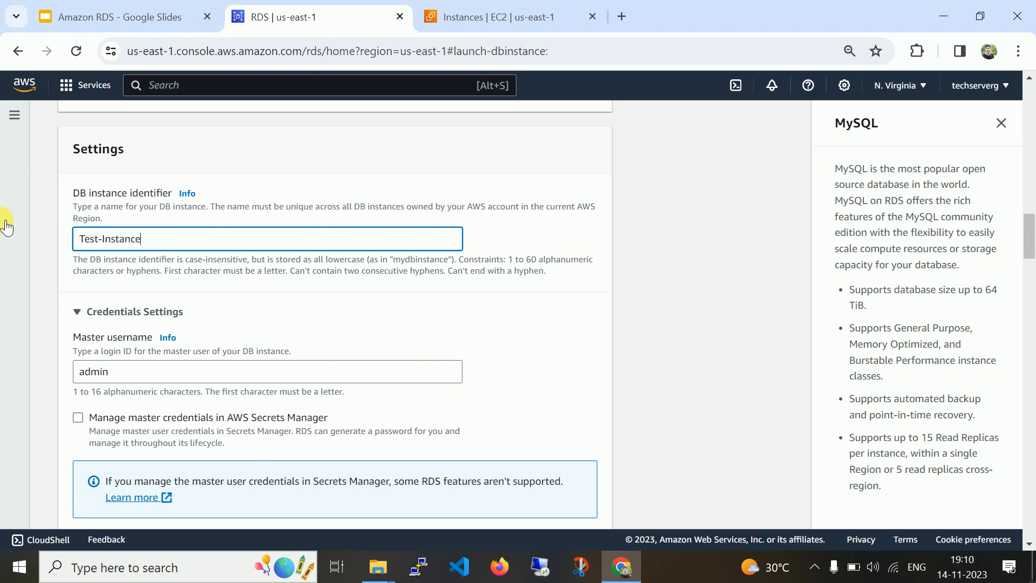
left_click_drag(1027, 250, 1031, 230)
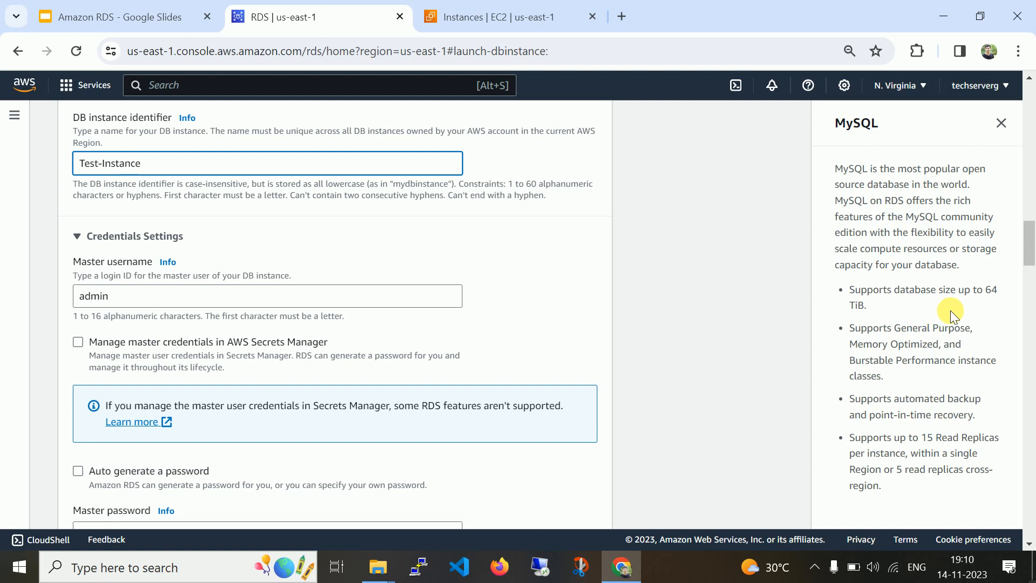
left_click_drag(1029, 231, 1029, 249)
Enter the master password and retype it in Confirm master password.
left_click(402, 341)
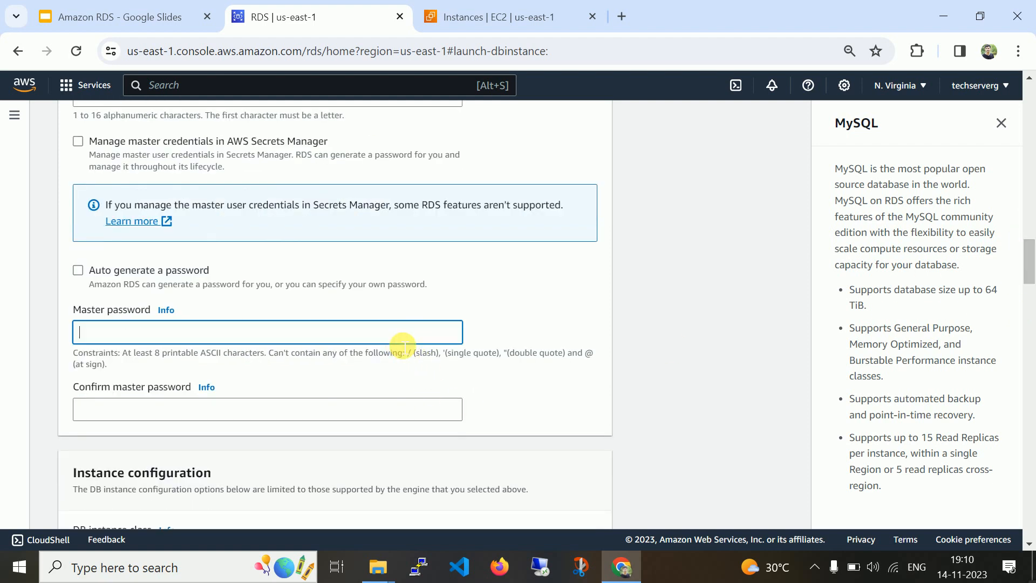
type("a")
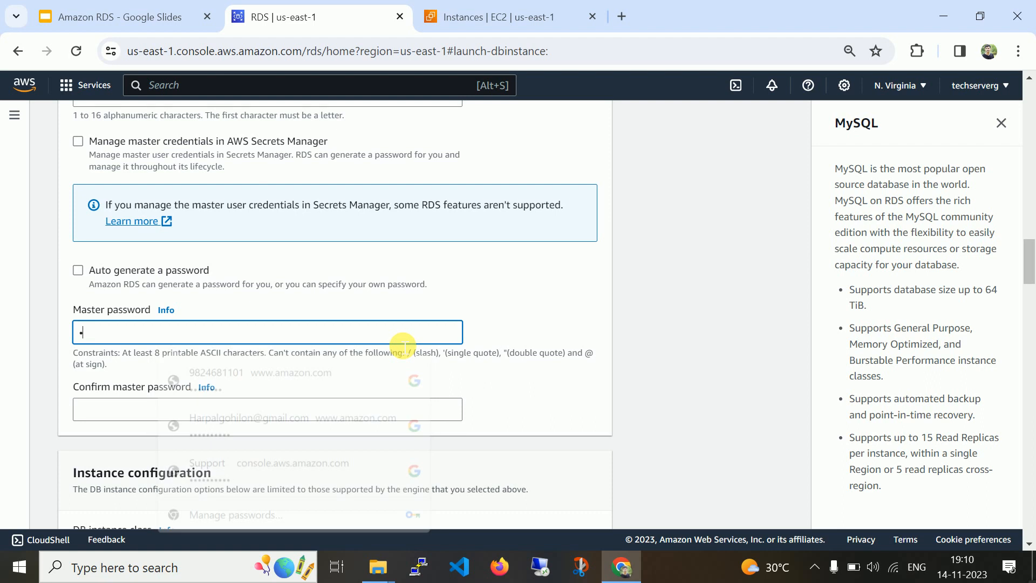
type("dmin")
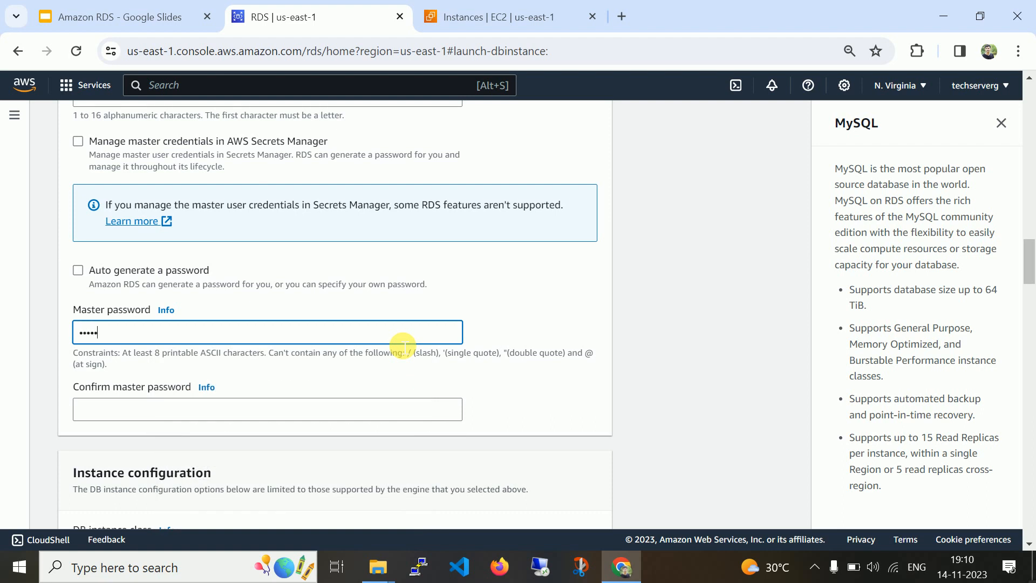
type("123456")
key("Tab")
key("Tab")
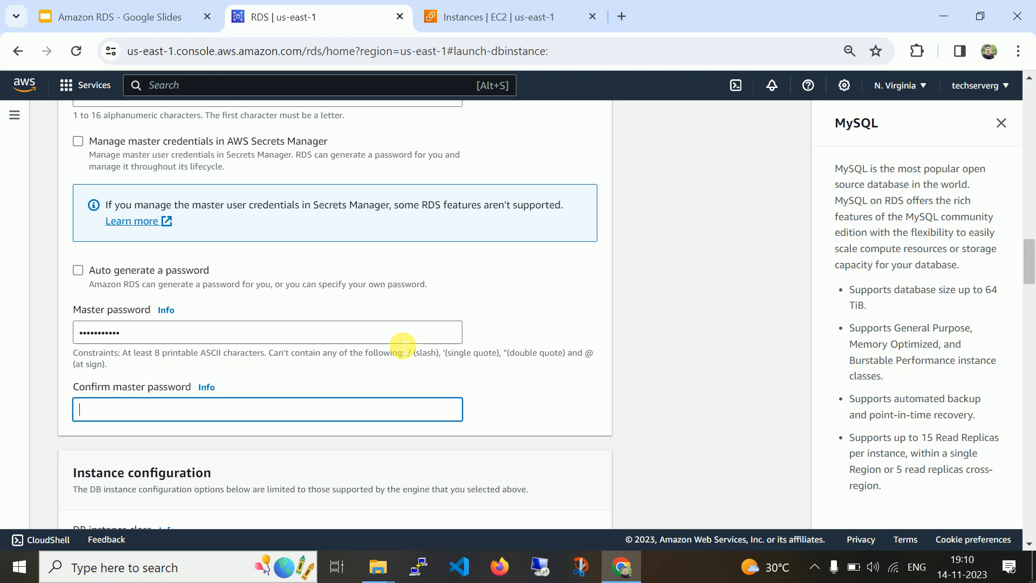
type("admin1234")
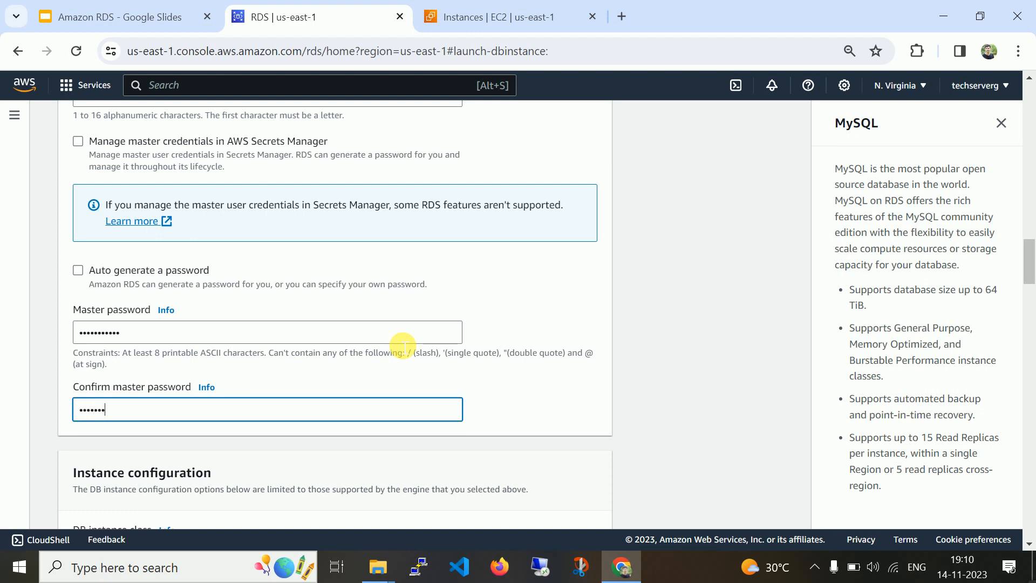
type("56")
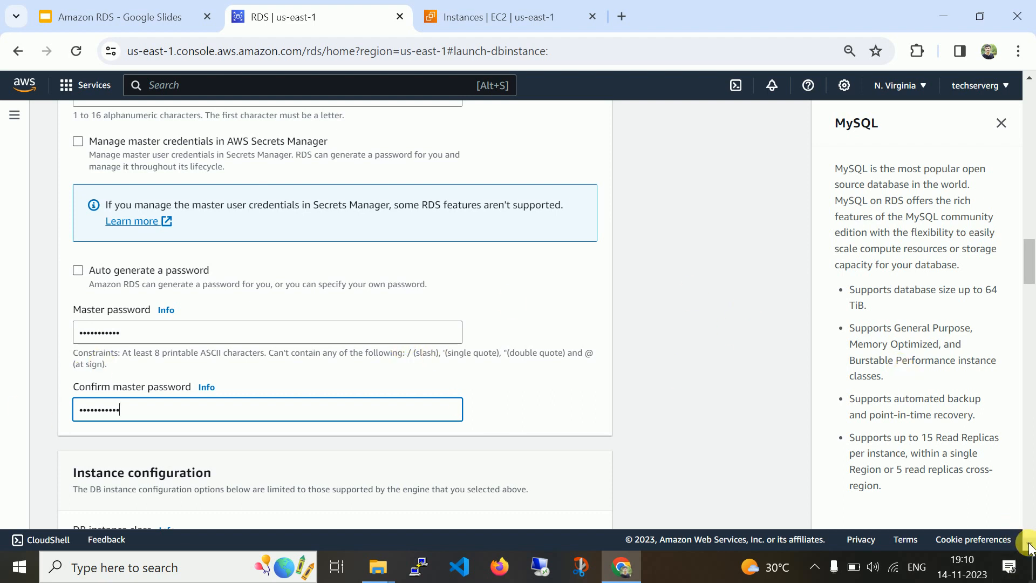
Expand Storage autoscaling, showing it enabled with a 1000 GiB maximum.
scroll(1030, 546, "down", 6)
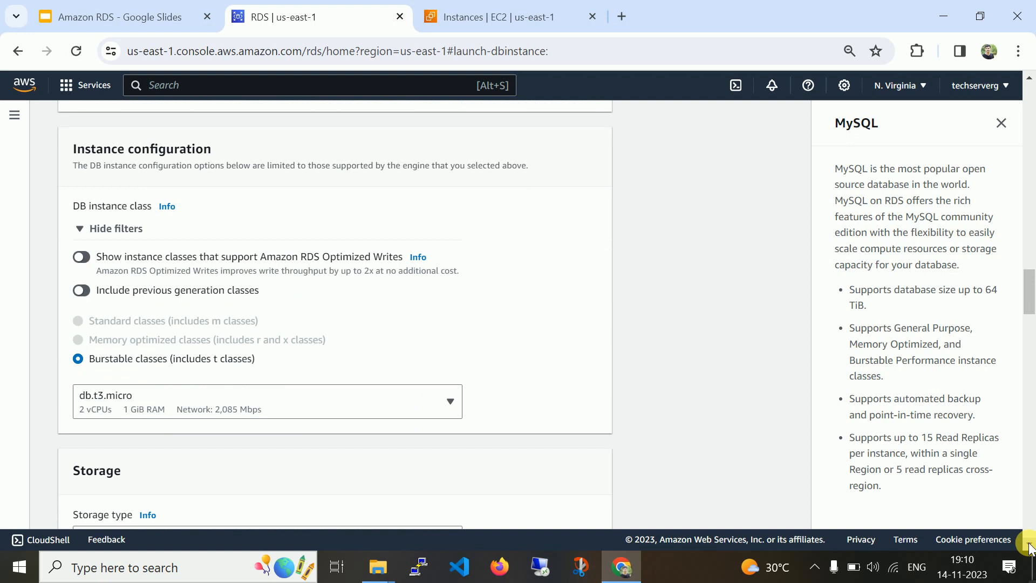
left_click(1031, 546)
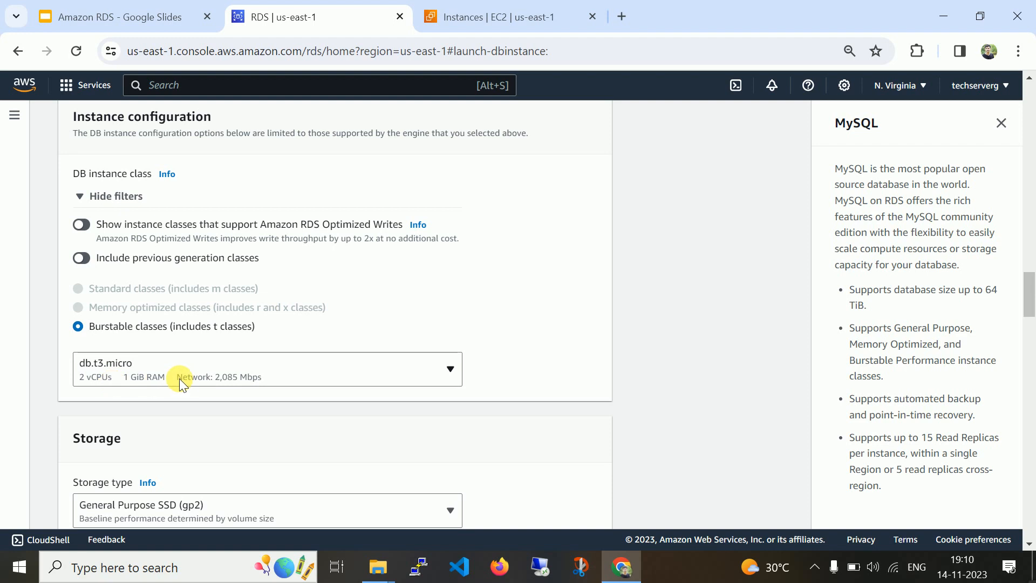
left_click(1029, 543)
left_click(1029, 544)
left_click(1029, 543)
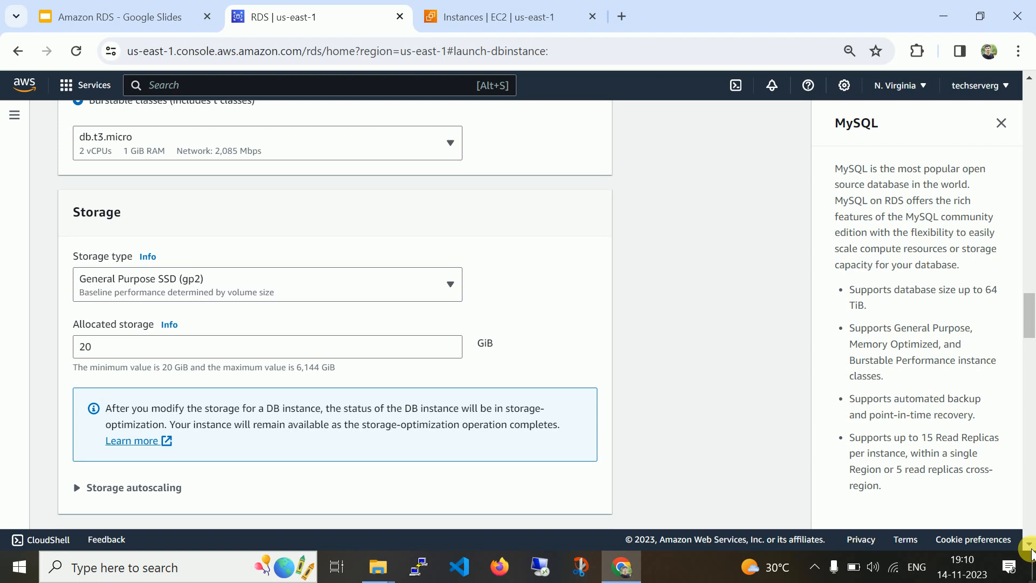
left_click(1031, 549)
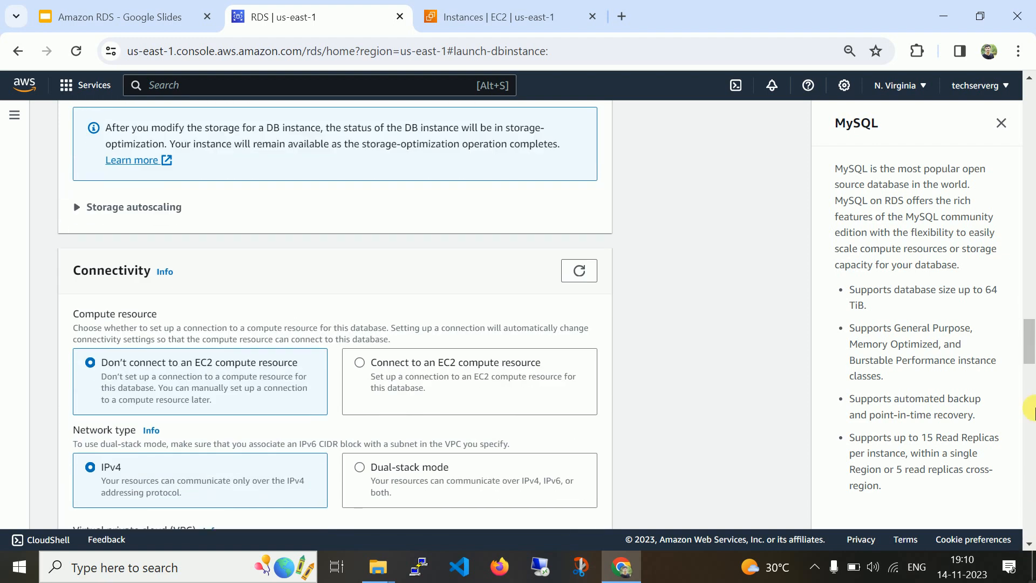
left_click(1029, 78)
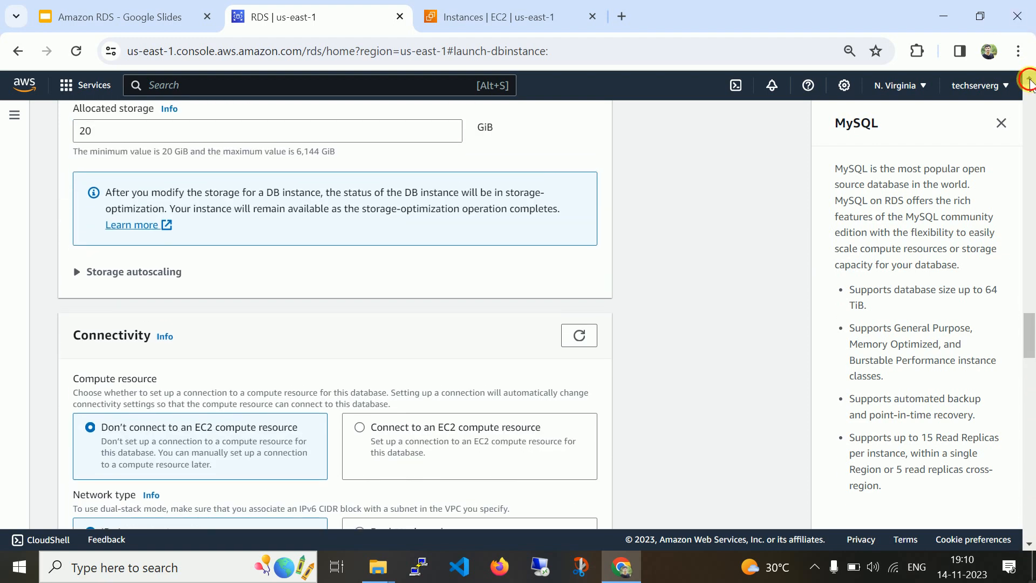
left_click(1029, 78)
left_click(77, 336)
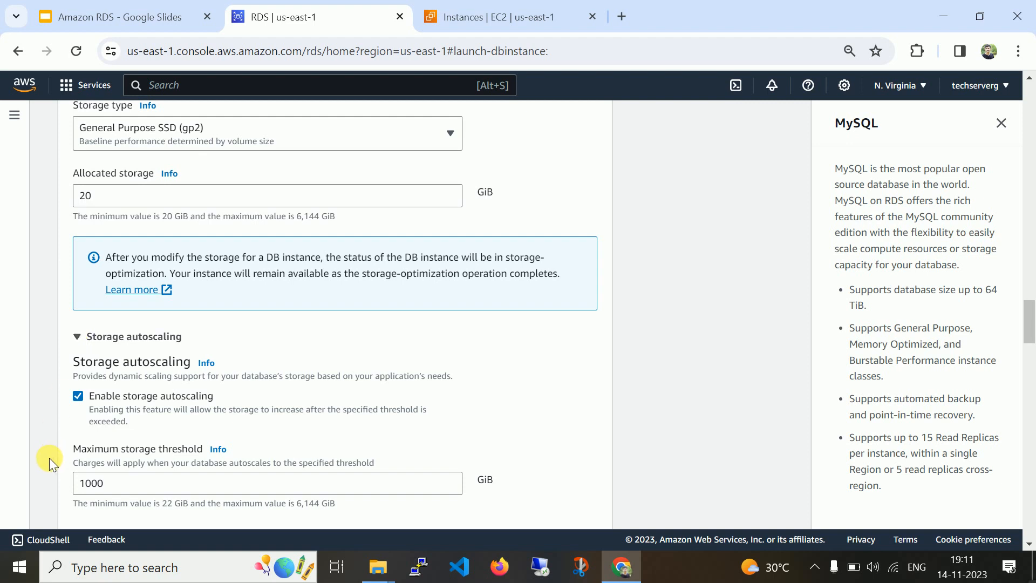
left_click(116, 489)
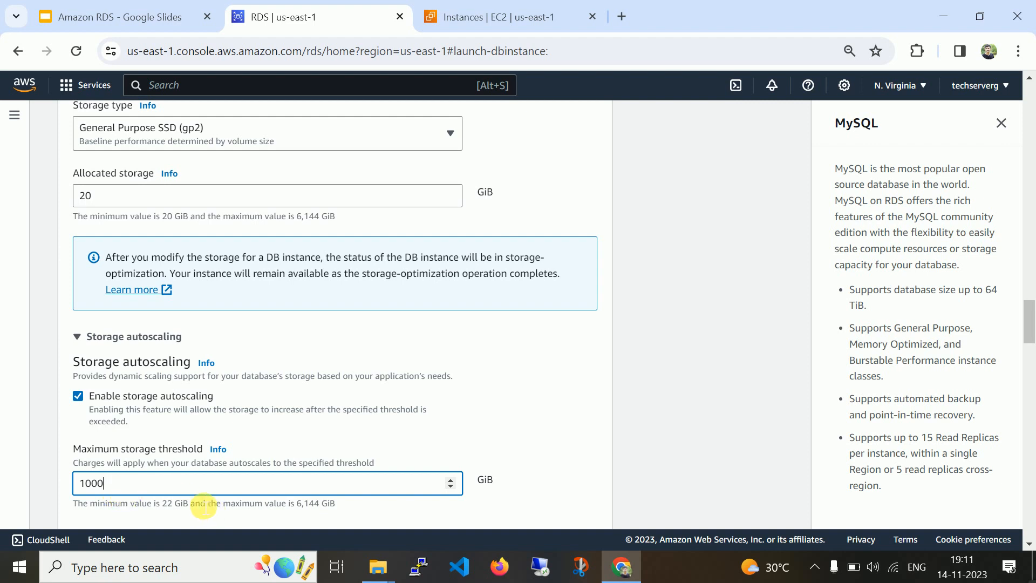
left_click(1029, 544)
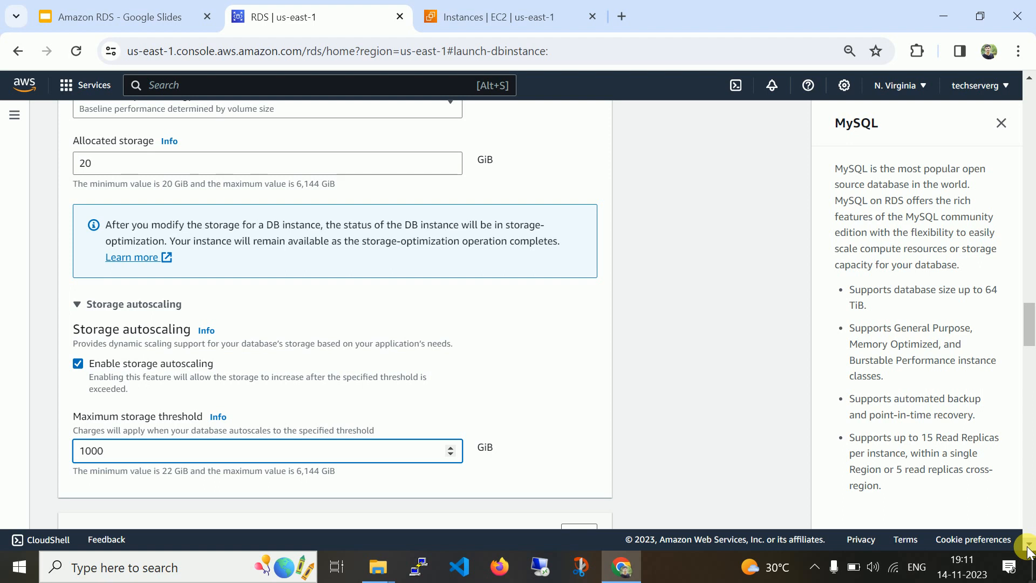
scroll(1028, 551, "down", 6)
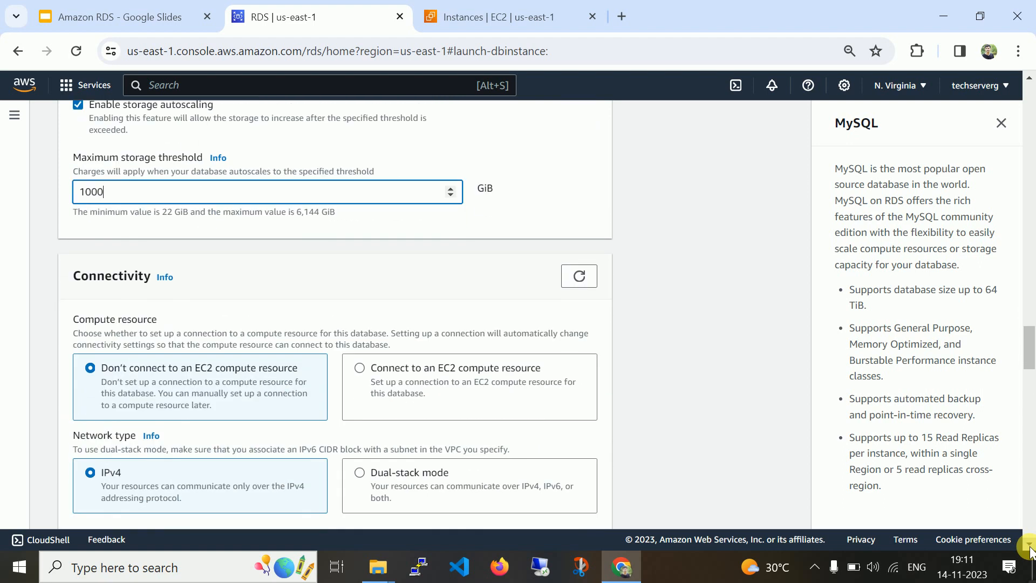
scroll(1030, 550, "down", 1)
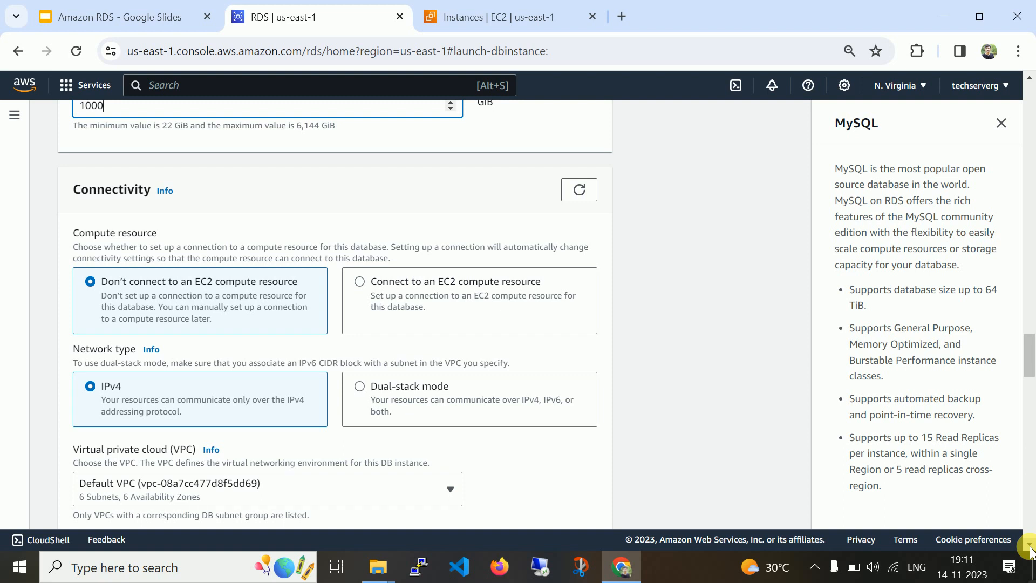
left_click(413, 290)
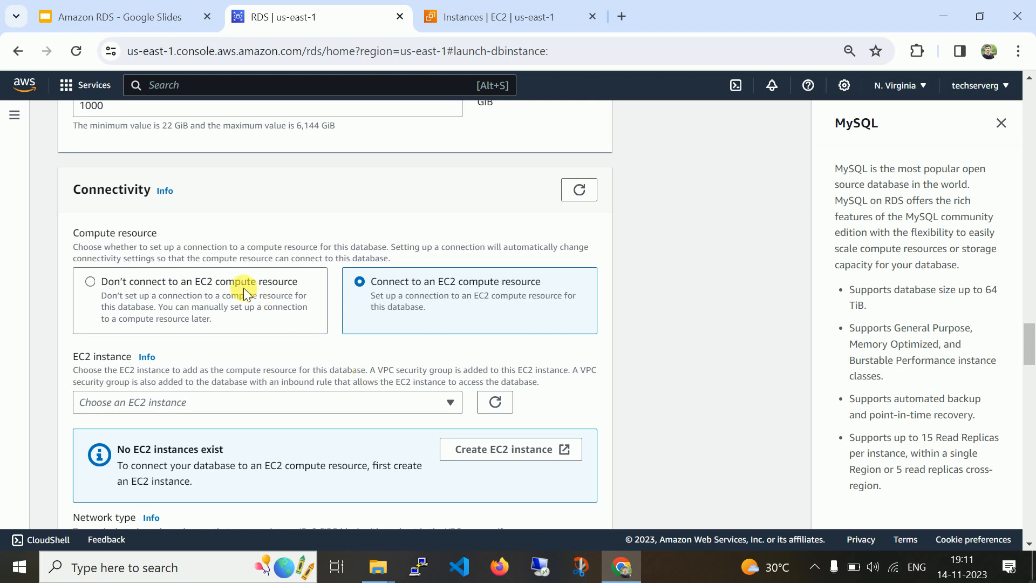
left_click(228, 280)
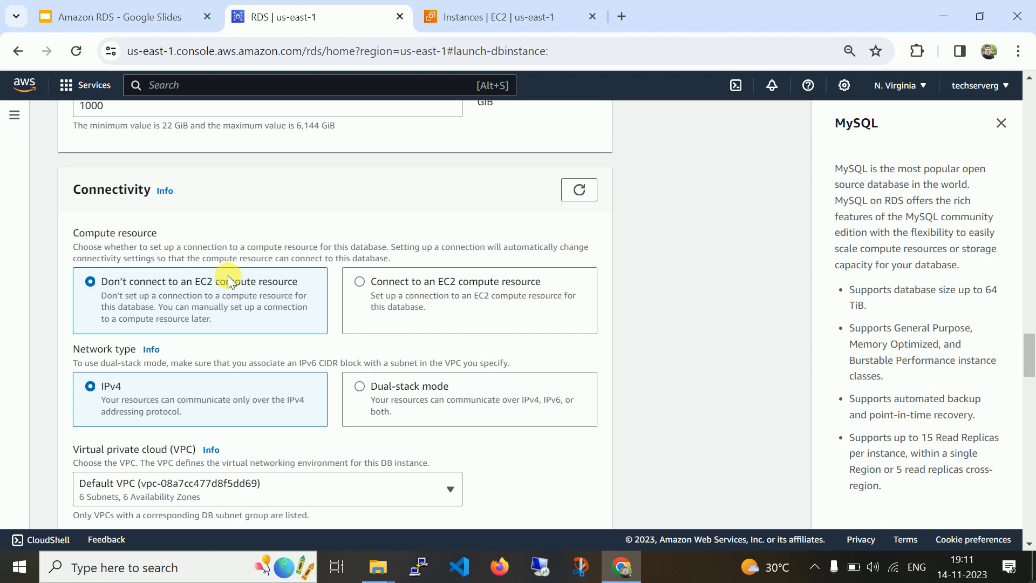
scroll(1031, 548, "down", 1)
scroll(1030, 547, "down", 3)
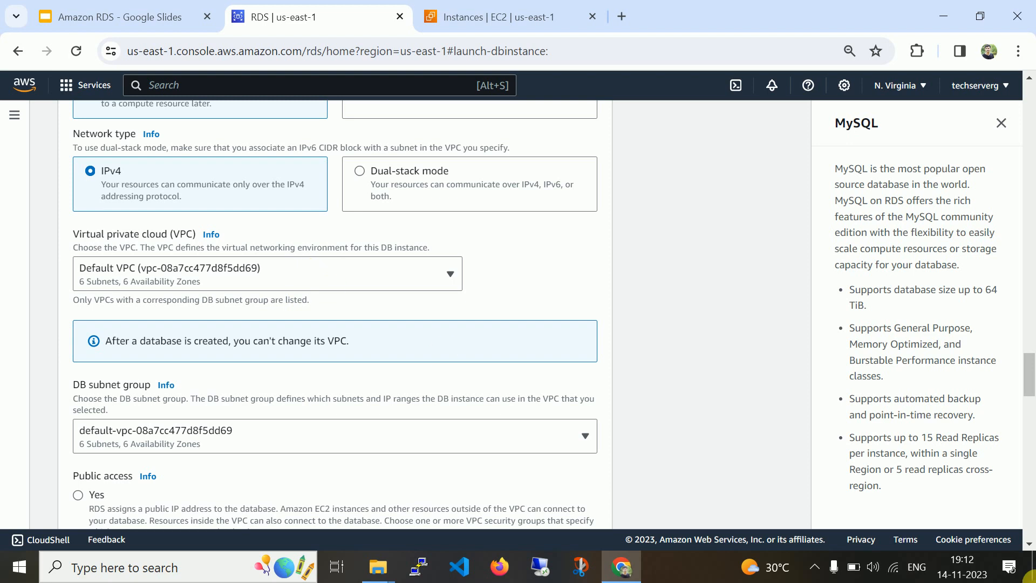
Set Public access to Yes for the new database.
scroll(1030, 548, "down", 1)
scroll(1030, 548, "down", 4)
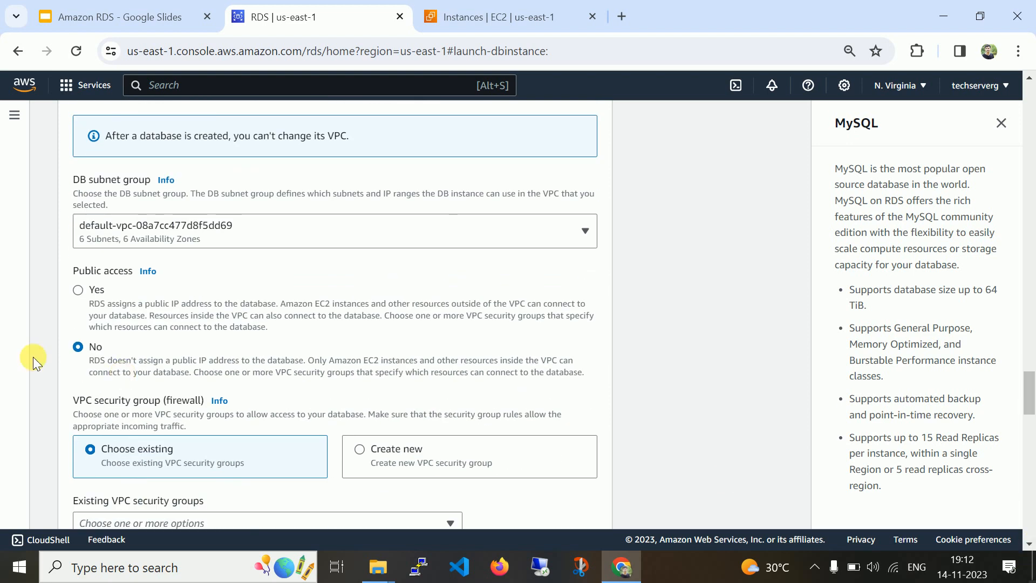
left_click(95, 291)
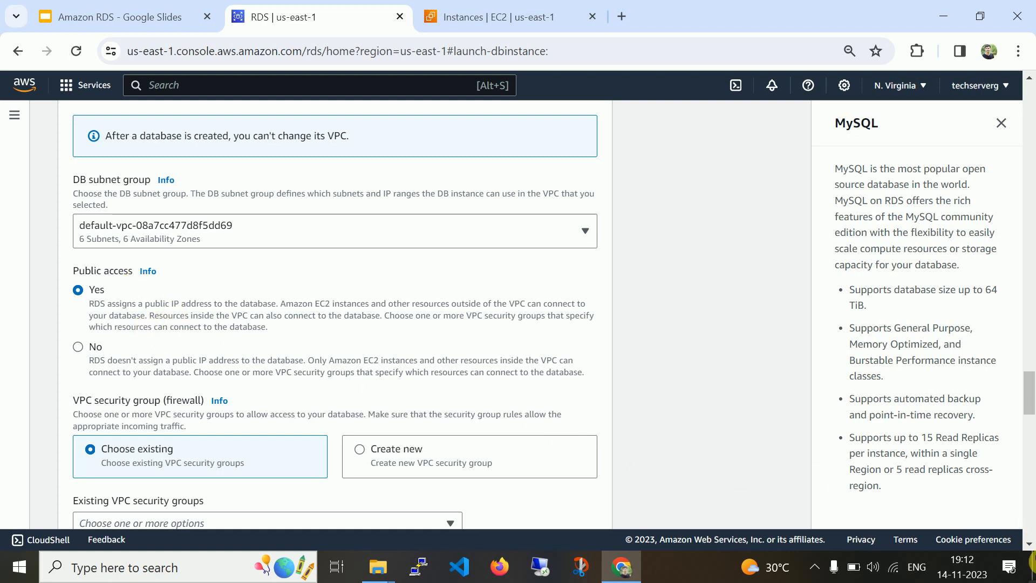
left_click(1029, 544)
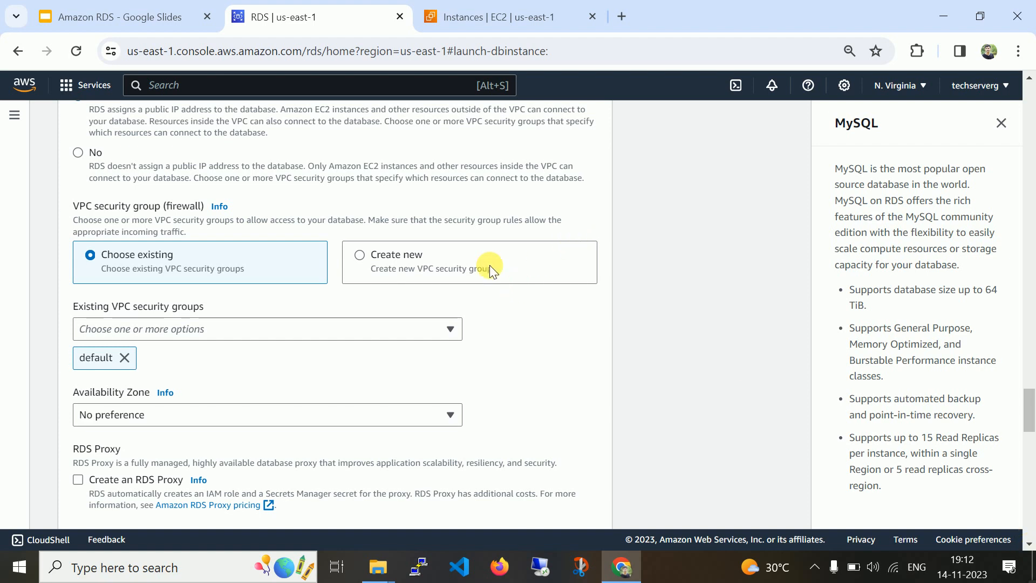
Create a new VPC security group named RDS-SG.
left_click(452, 259)
left_click(141, 338)
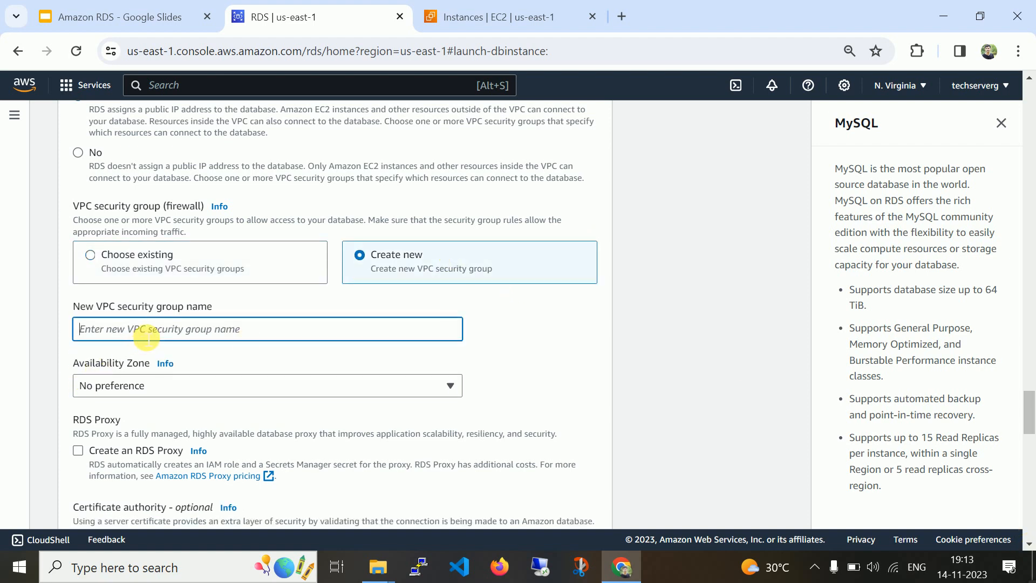
type("RDS-SG")
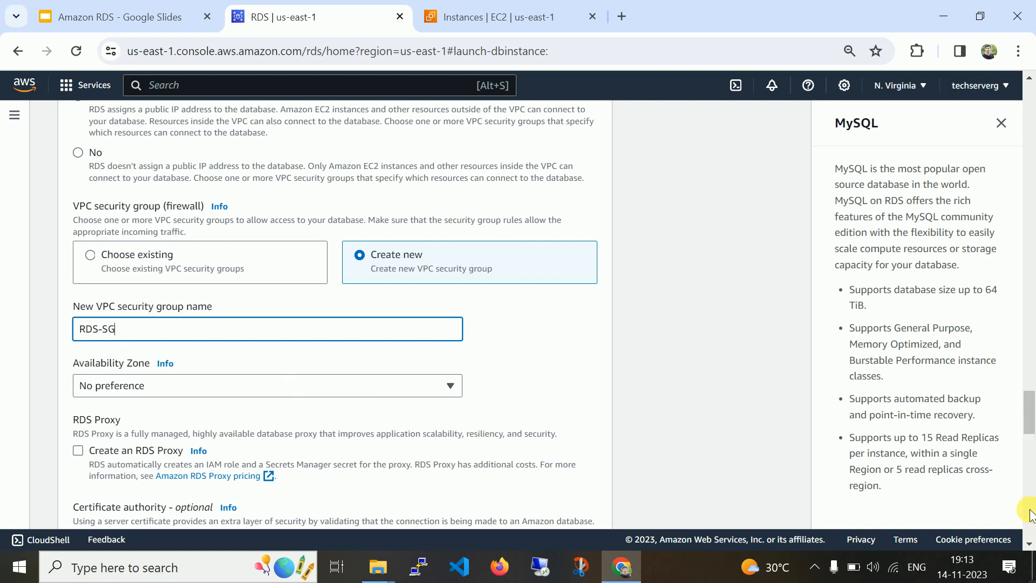
left_click(1029, 544)
left_click(1030, 545)
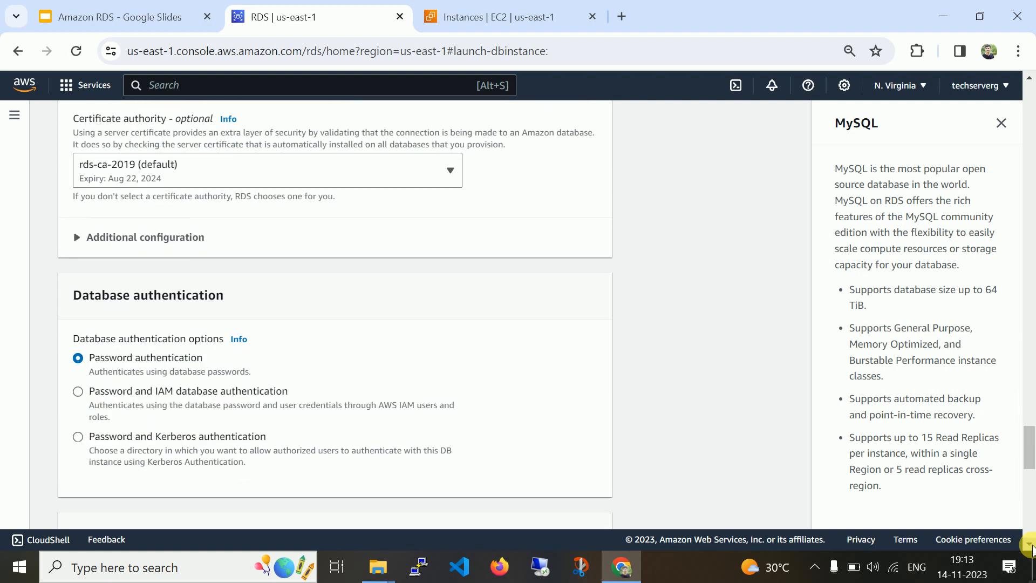
left_click(1030, 545)
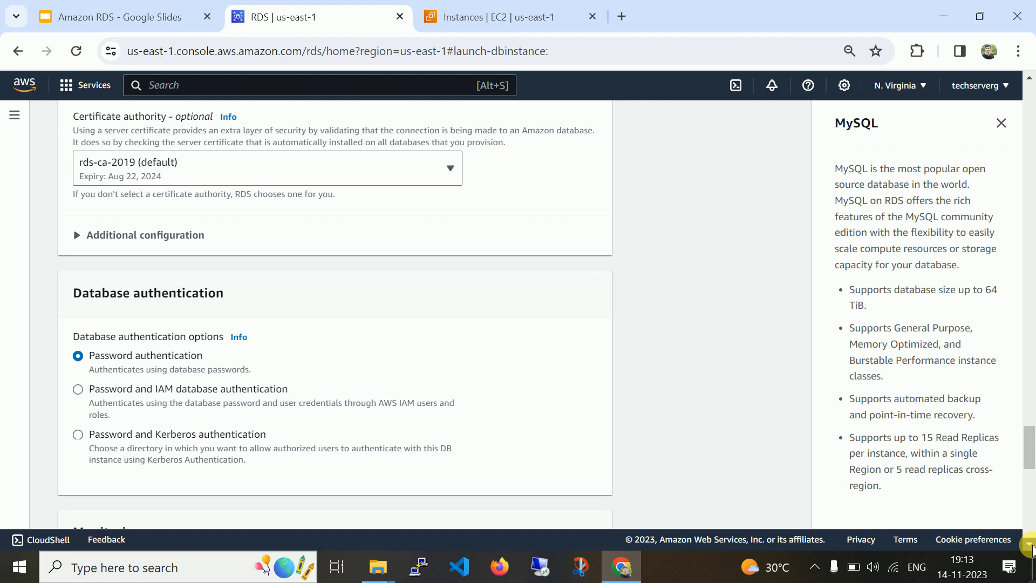
left_click(1030, 545)
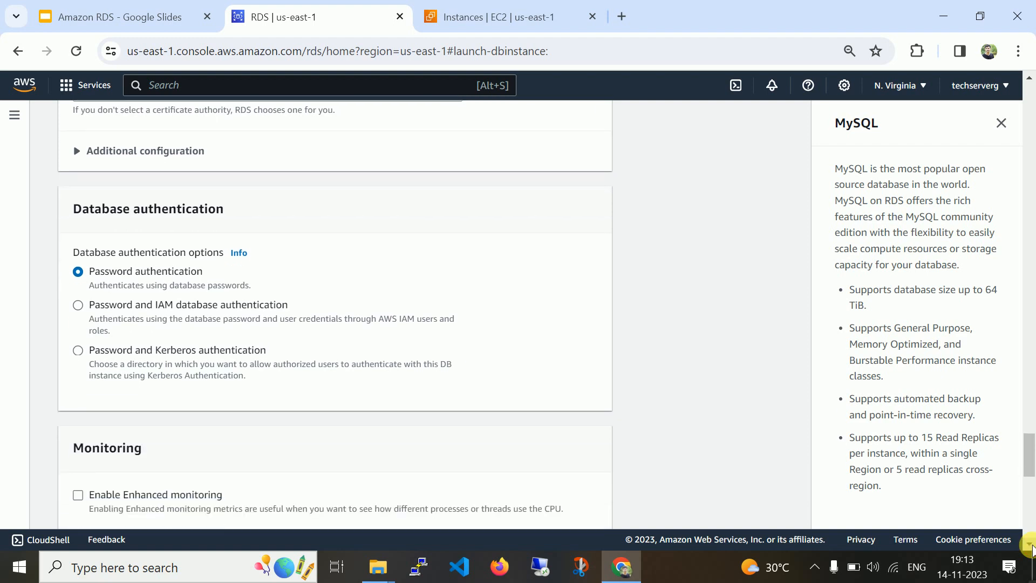
left_click(1030, 545)
left_click(1029, 545)
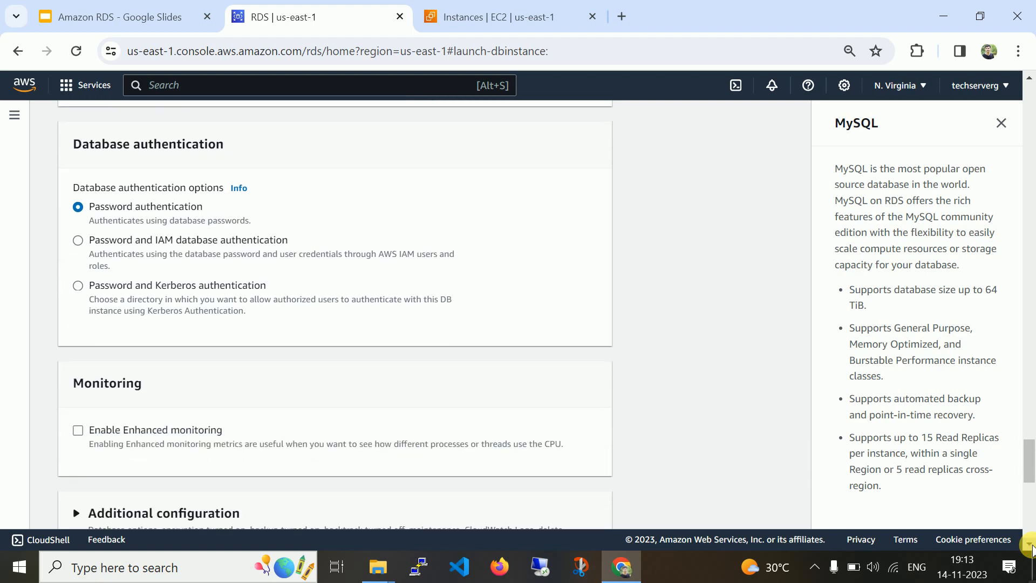
scroll(1029, 545, "down", 5)
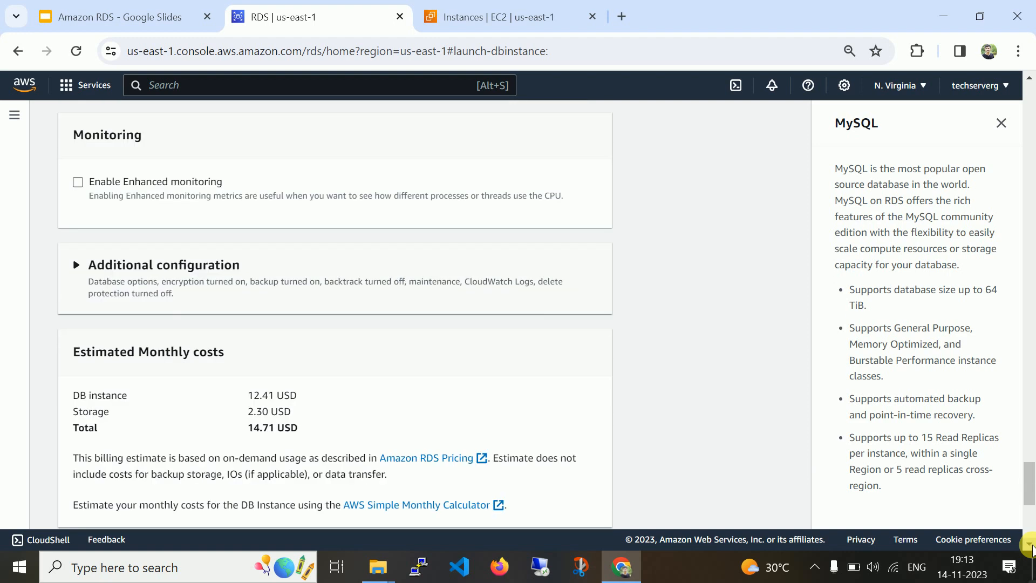
Enter 'test' as the initial database name under Additional configuration.
left_click(104, 275)
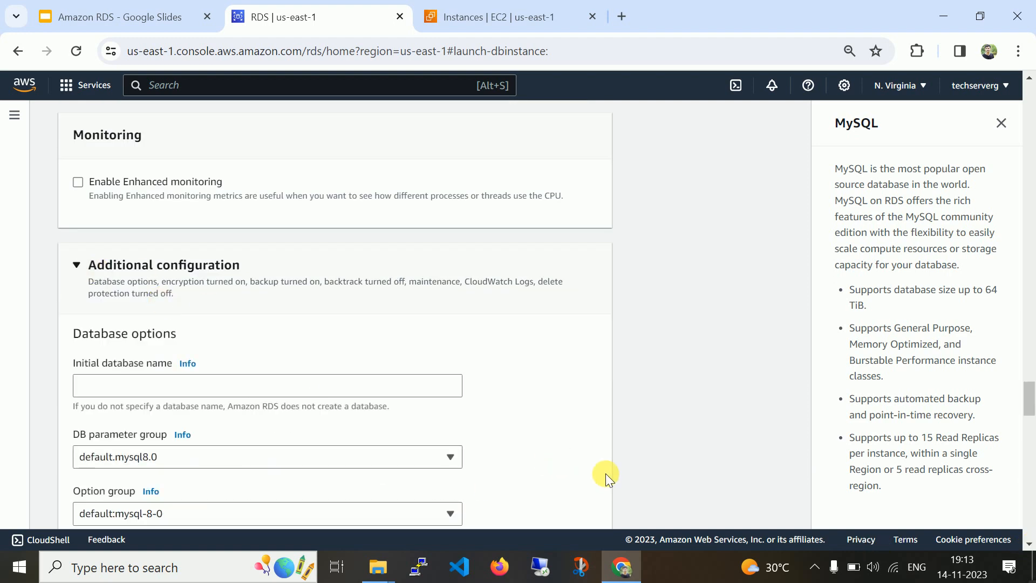
left_click(222, 387)
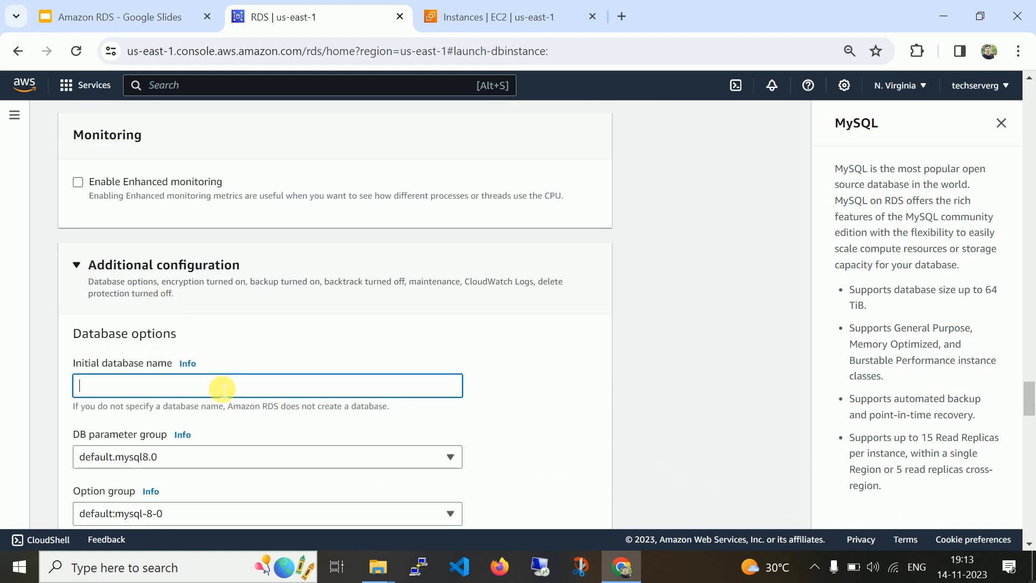
type("test")
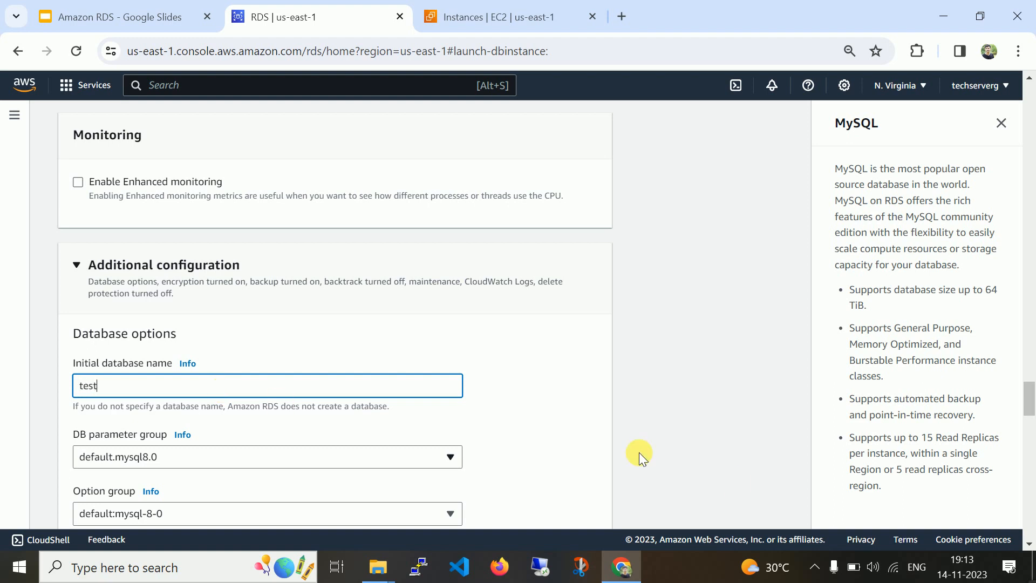
left_click(761, 445)
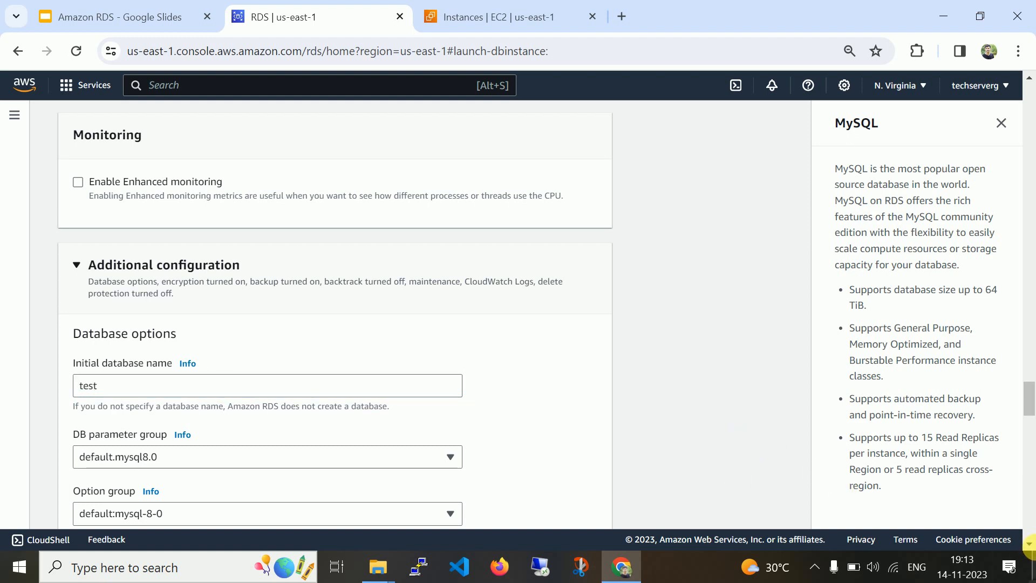
left_click(1030, 546)
left_click(1030, 546)
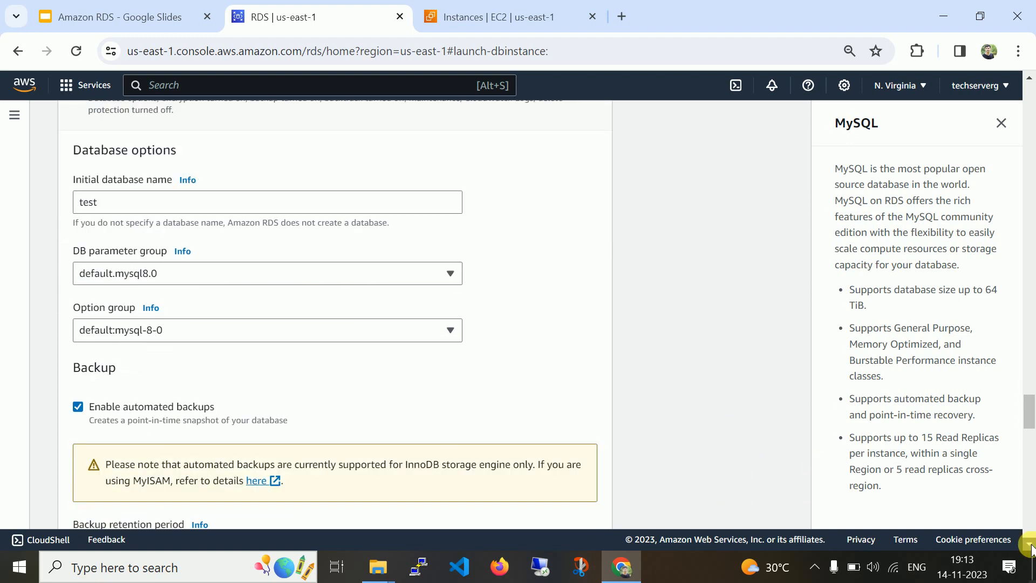
Keep 1-day backup retention and choose a 00:00 UTC backup window lasting 0.5 hours.
left_click(1030, 546)
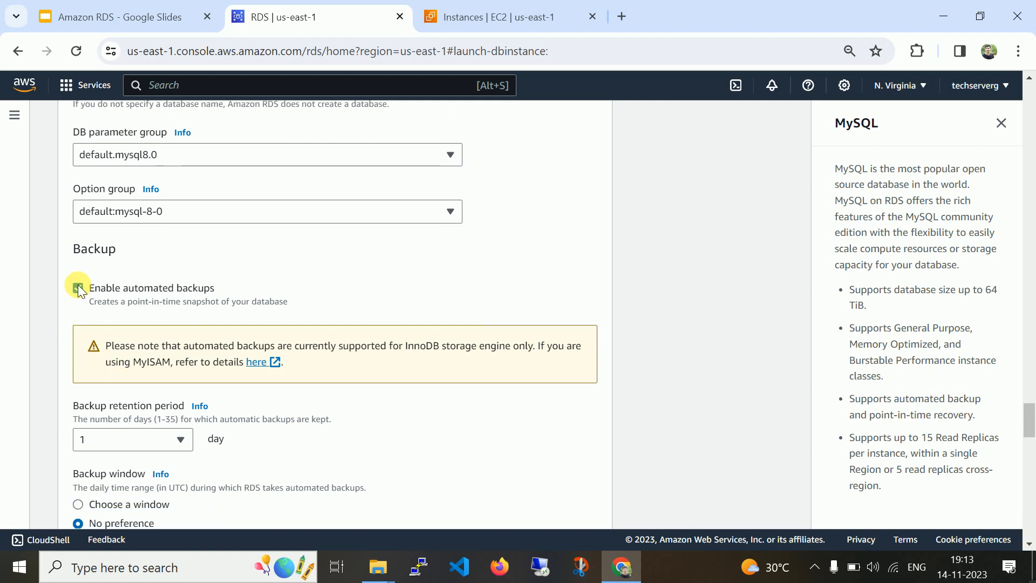
left_click(130, 438)
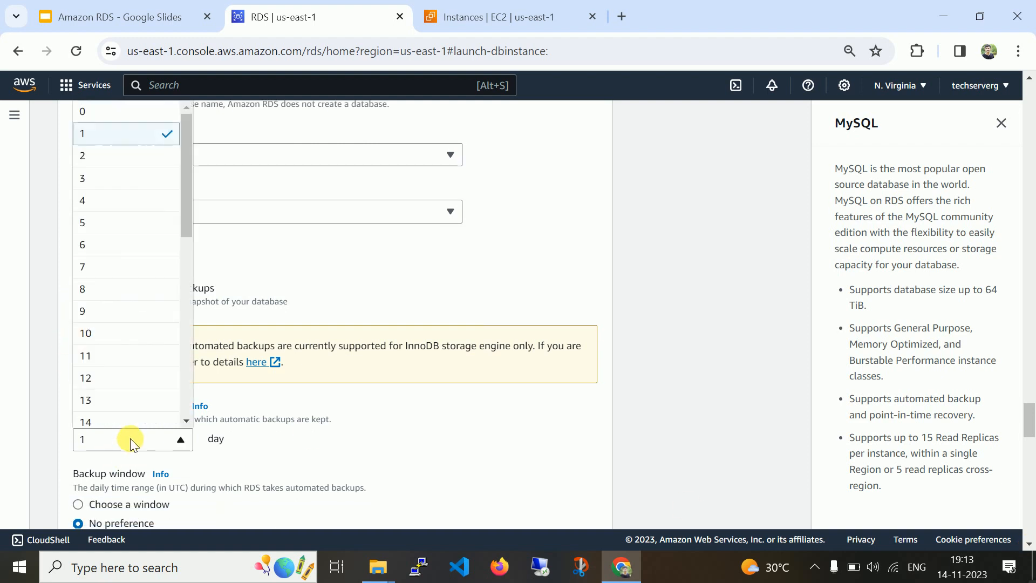
left_click(331, 440)
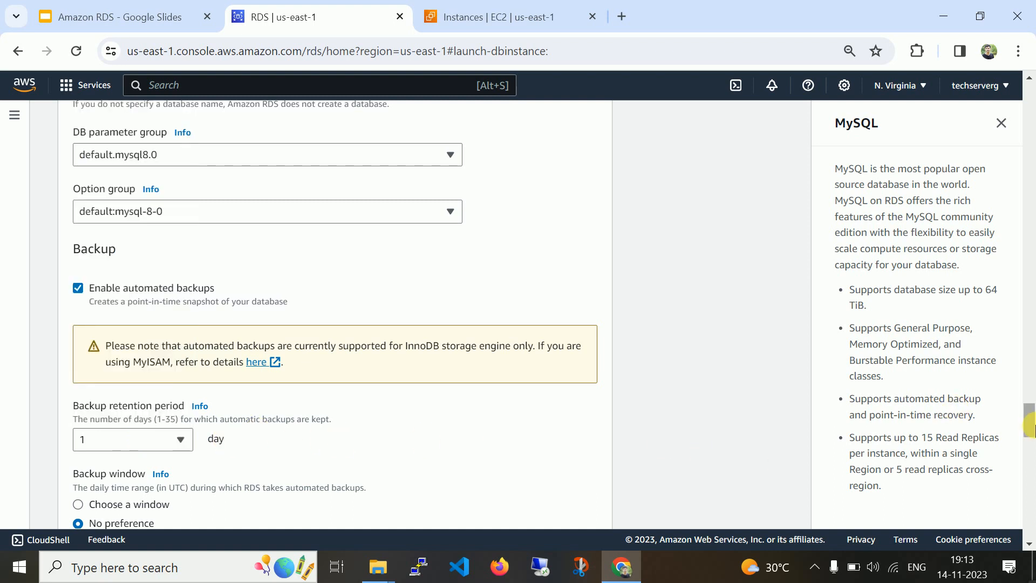
scroll(406, 418, "down", 3)
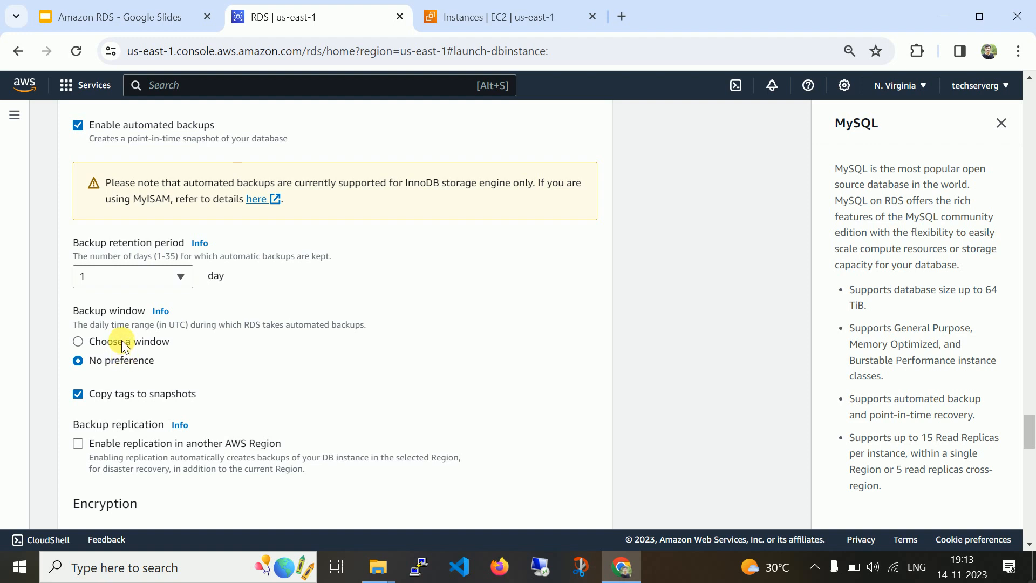
left_click(122, 341)
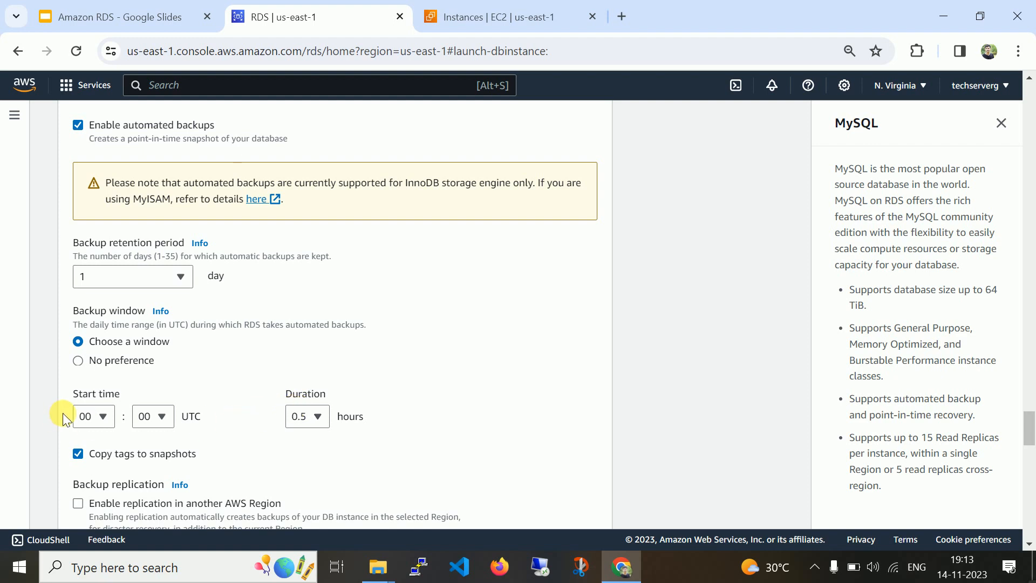
left_click(315, 421)
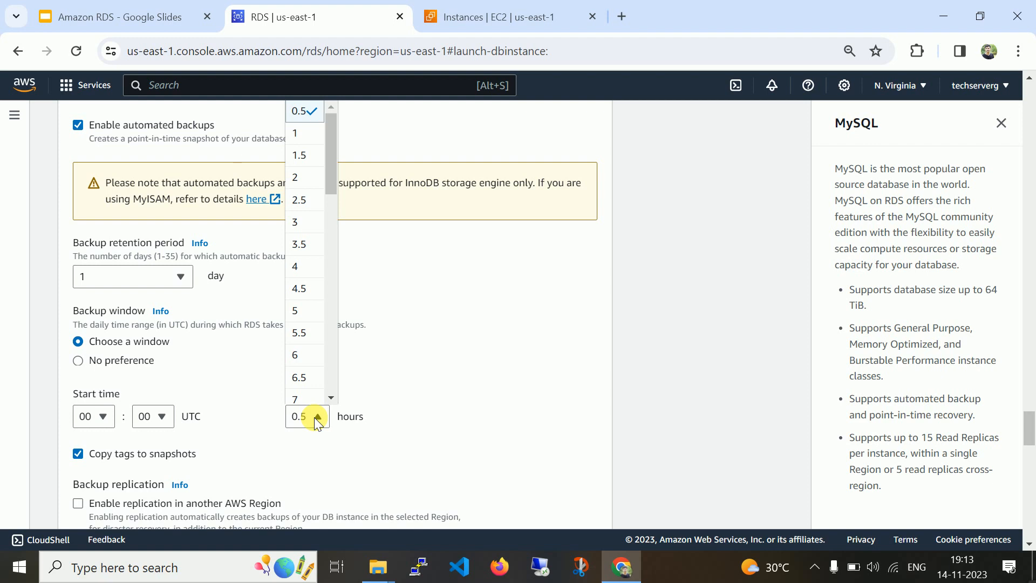
left_click(406, 381)
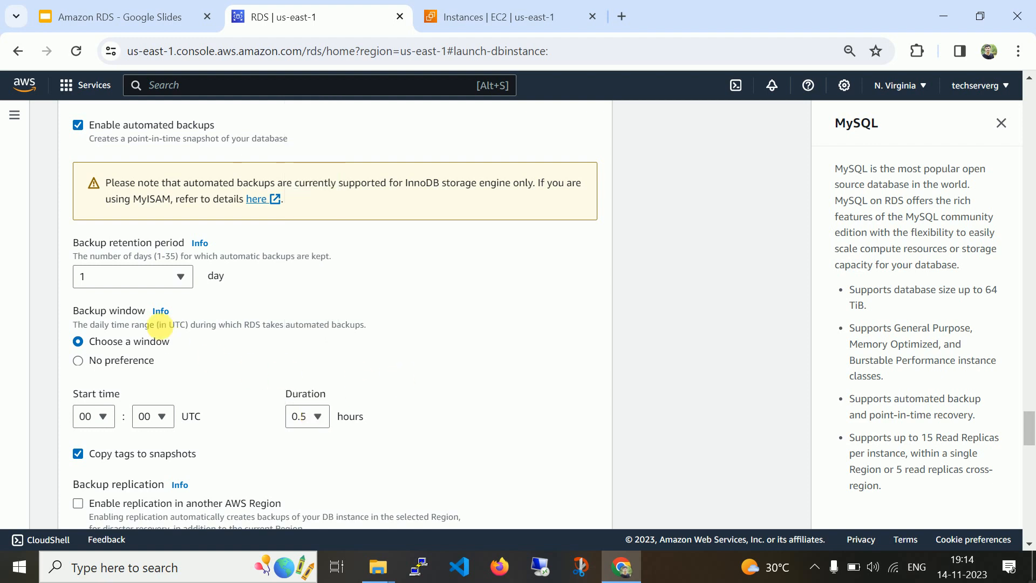
Uncheck automated backups and encryption, leaving all Log exports cleared.
left_click(131, 124)
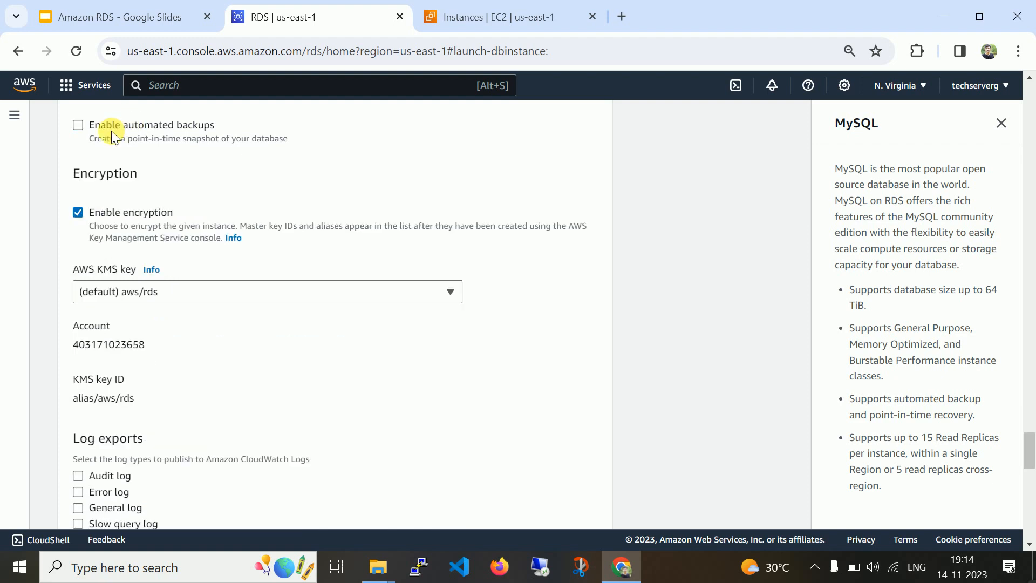
left_click(143, 216)
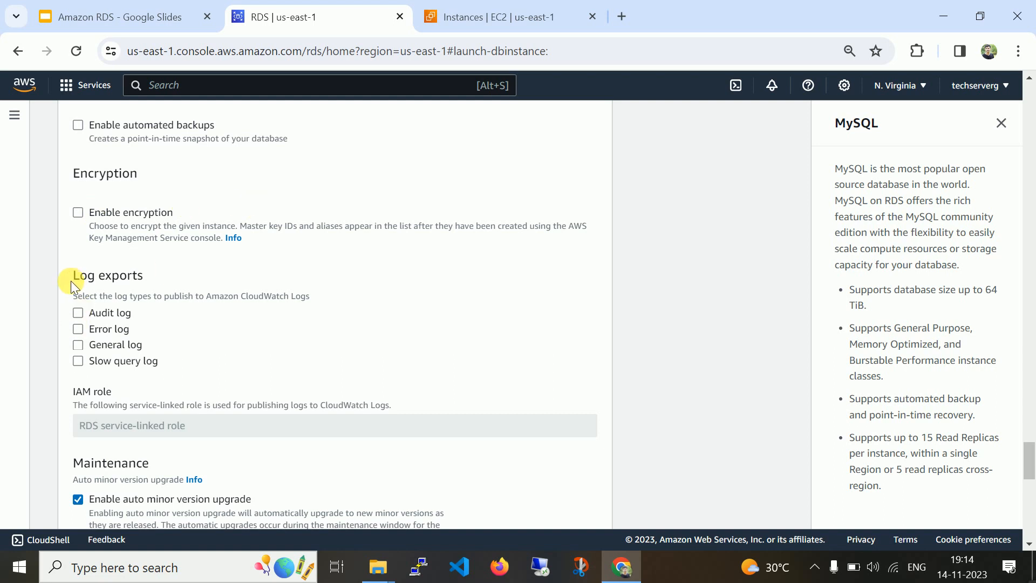
triple_click(112, 276)
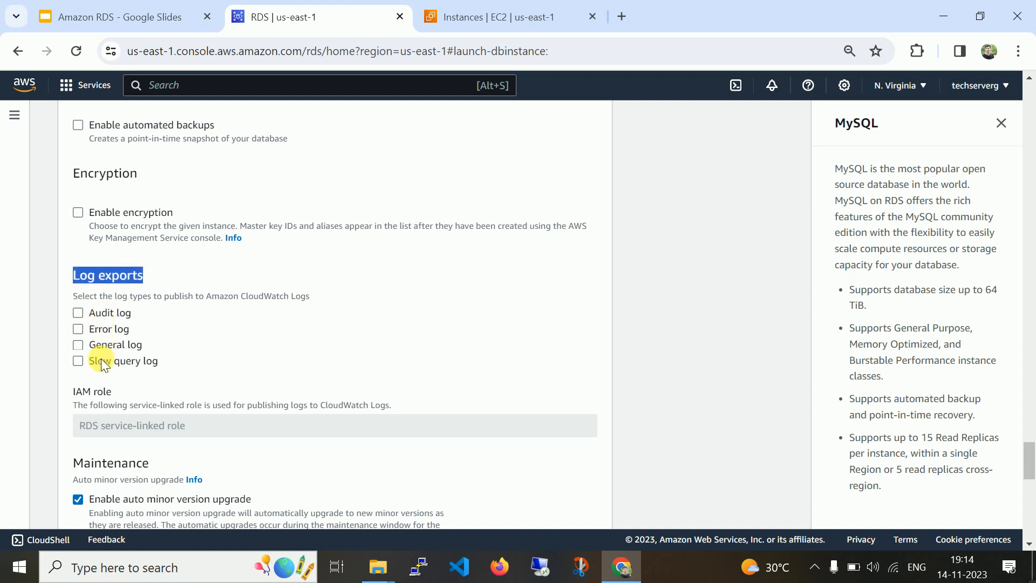
left_click_drag(73, 296, 328, 300)
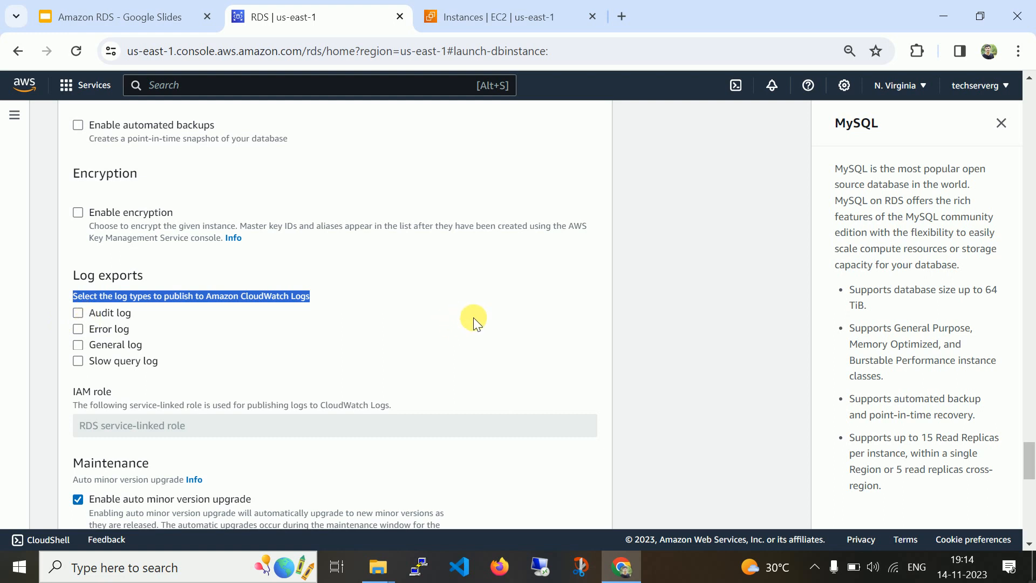
left_click(1029, 544)
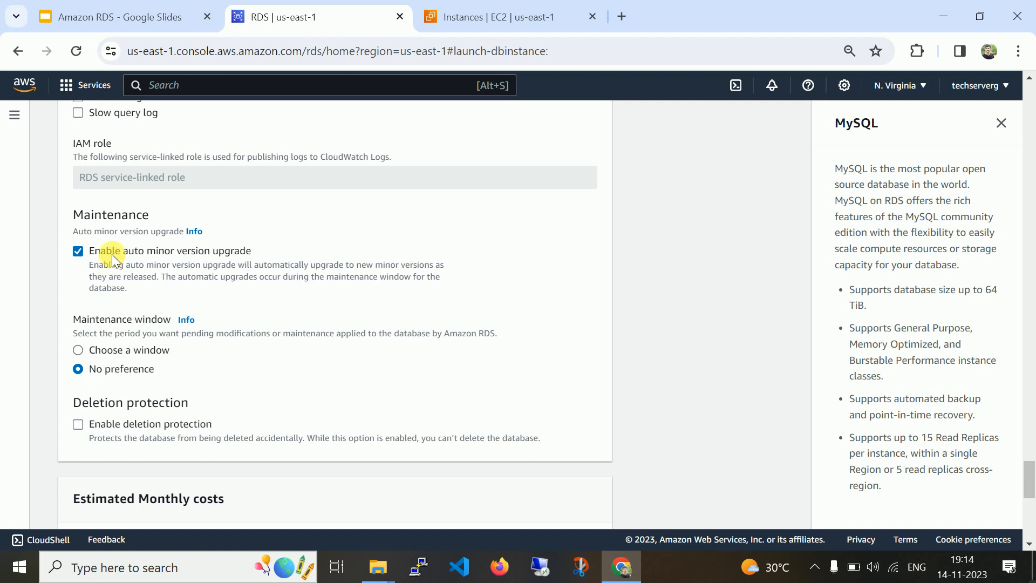
Choose a Monday 00:00 UTC, 0.5-hour maintenance window and disable auto minor version upgrade.
left_click(153, 351)
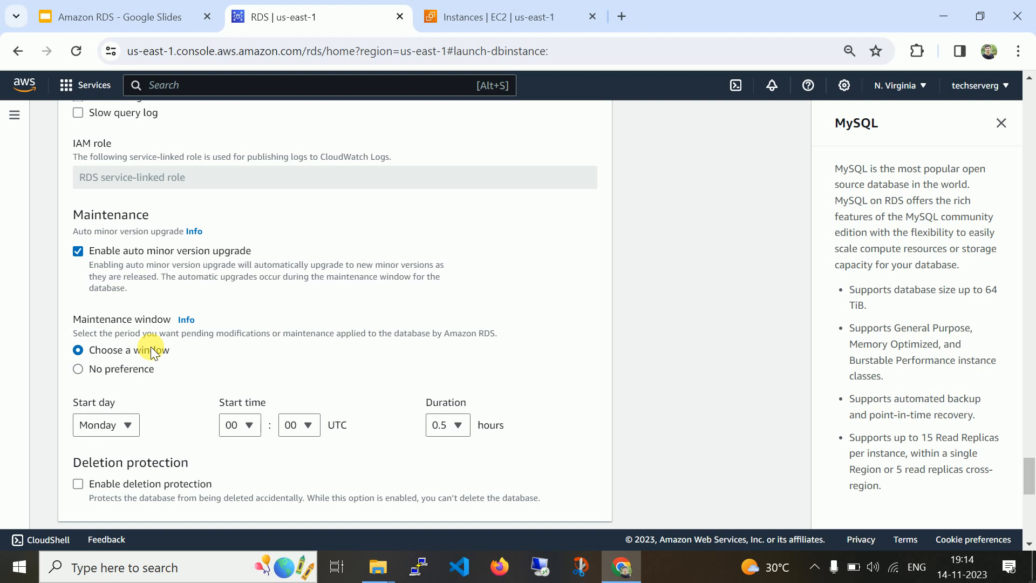
left_click(79, 251)
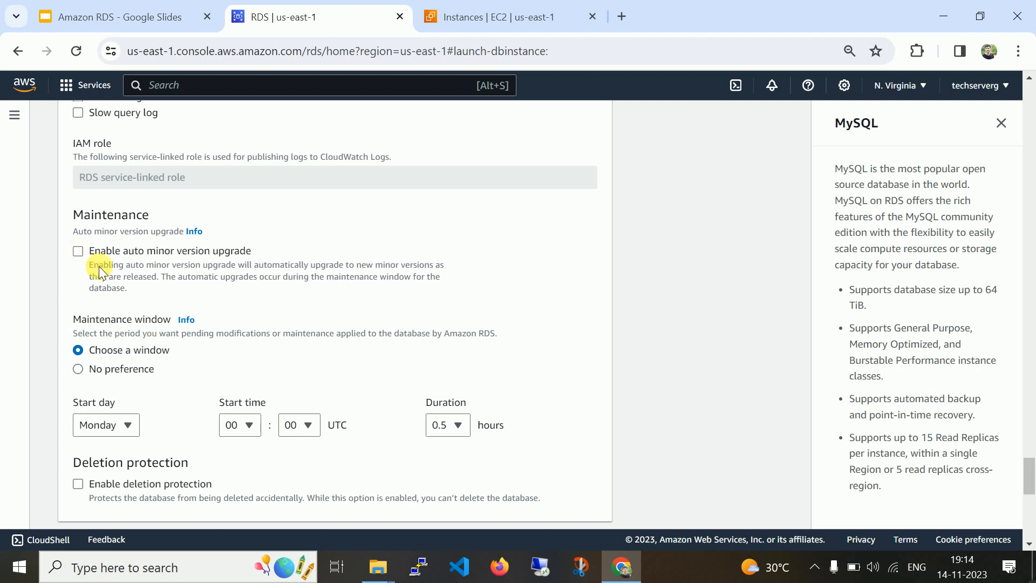
left_click(1029, 546)
scroll(1029, 547, "down", 4)
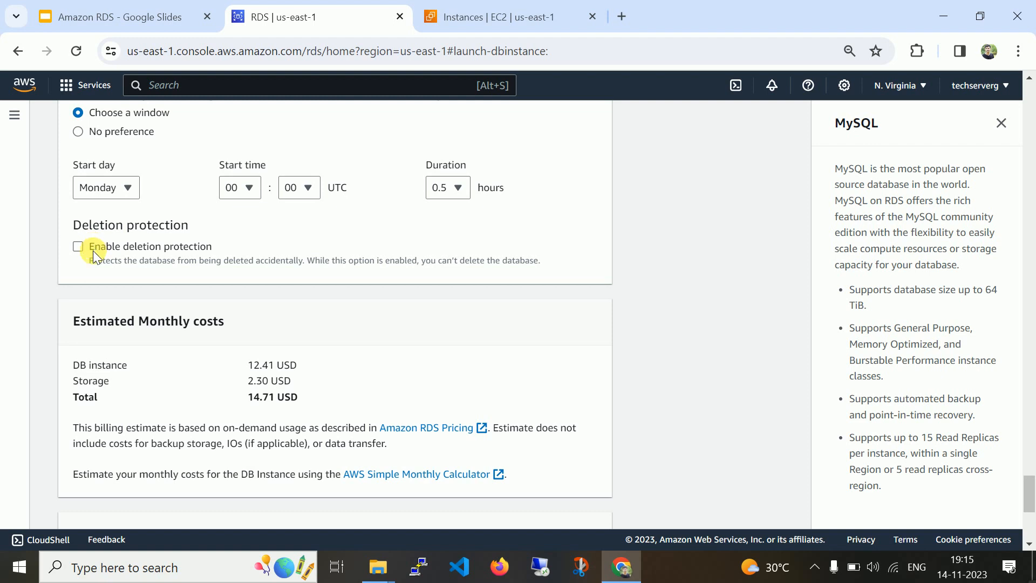
left_click(1028, 544)
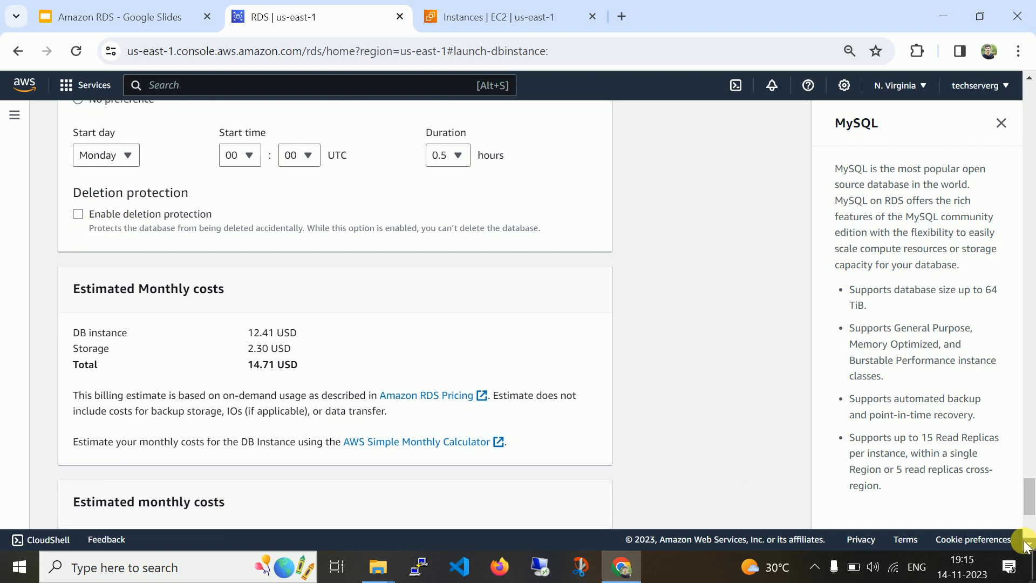
Create the test-instance MySQL db.t3.micro database from the bottom of the form.
left_click(1025, 544)
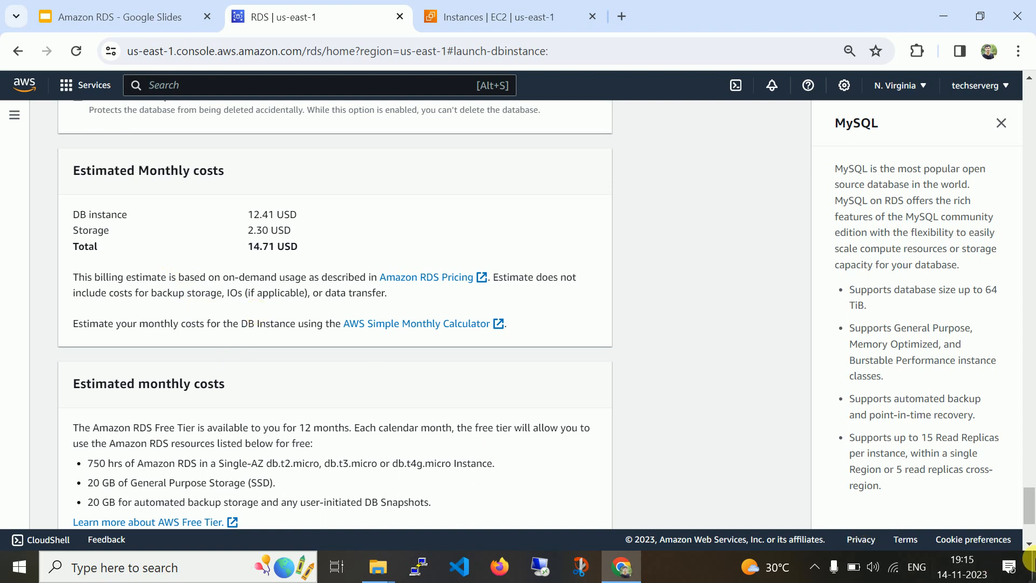
left_click(1028, 544)
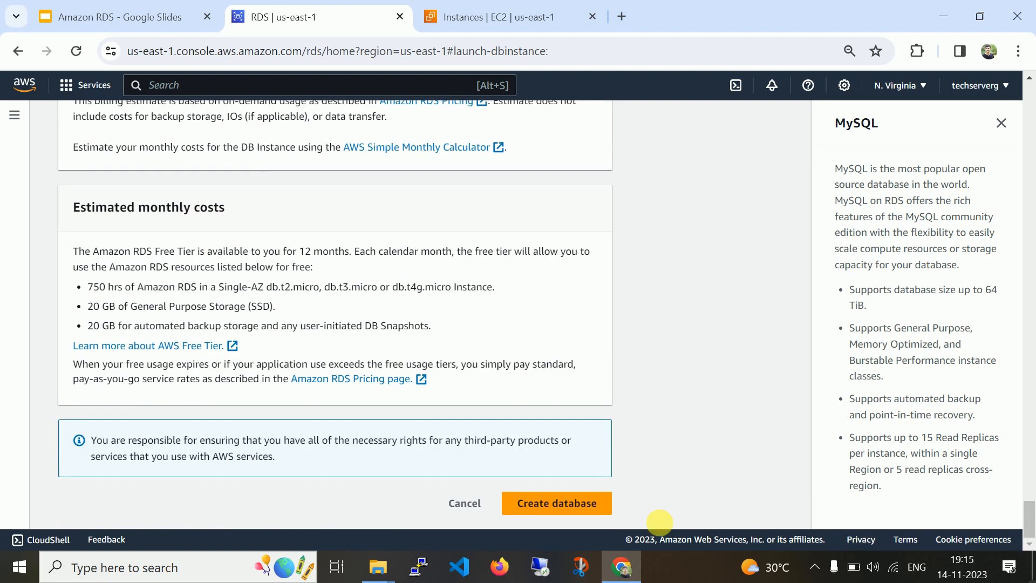
left_click(602, 512)
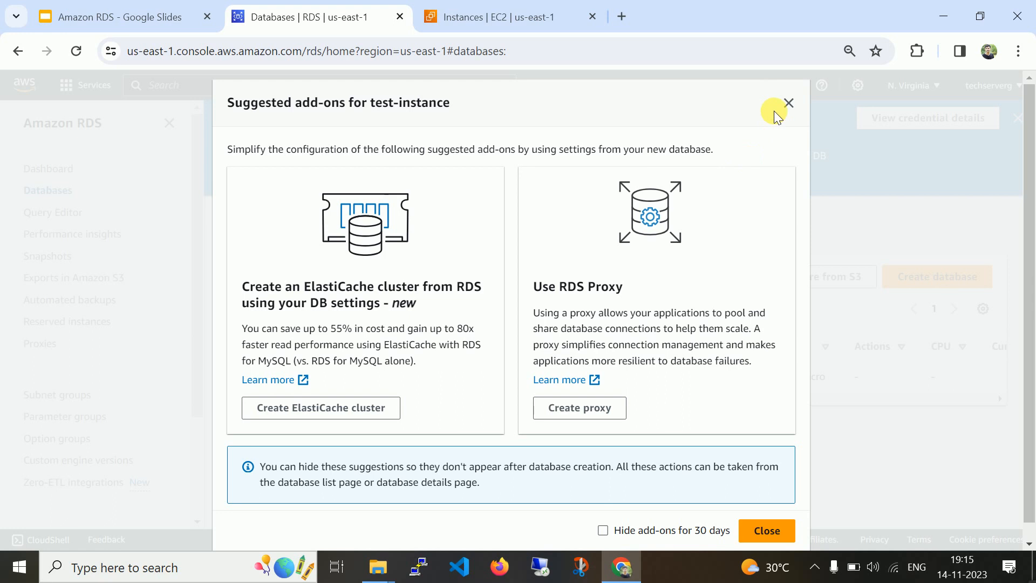
Close the add-on suggestions and refresh the Databases list until test-instance shows Available.
left_click(788, 103)
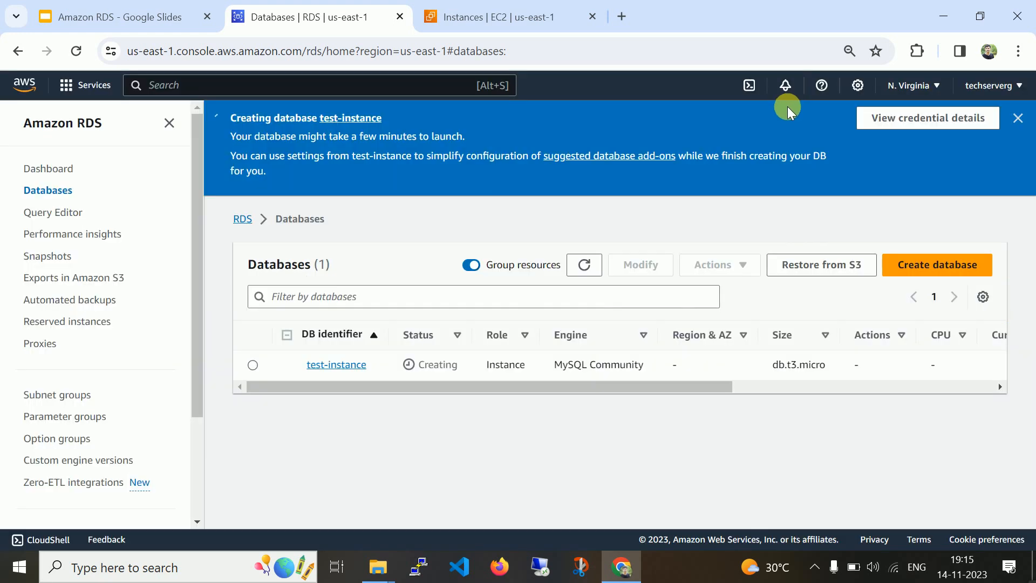
left_click(599, 266)
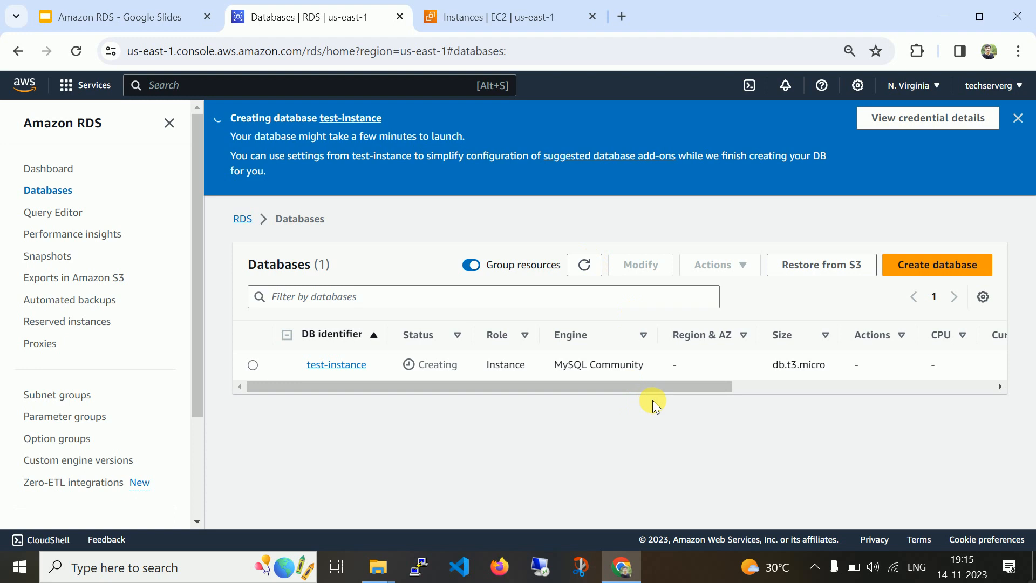
left_click(811, 573)
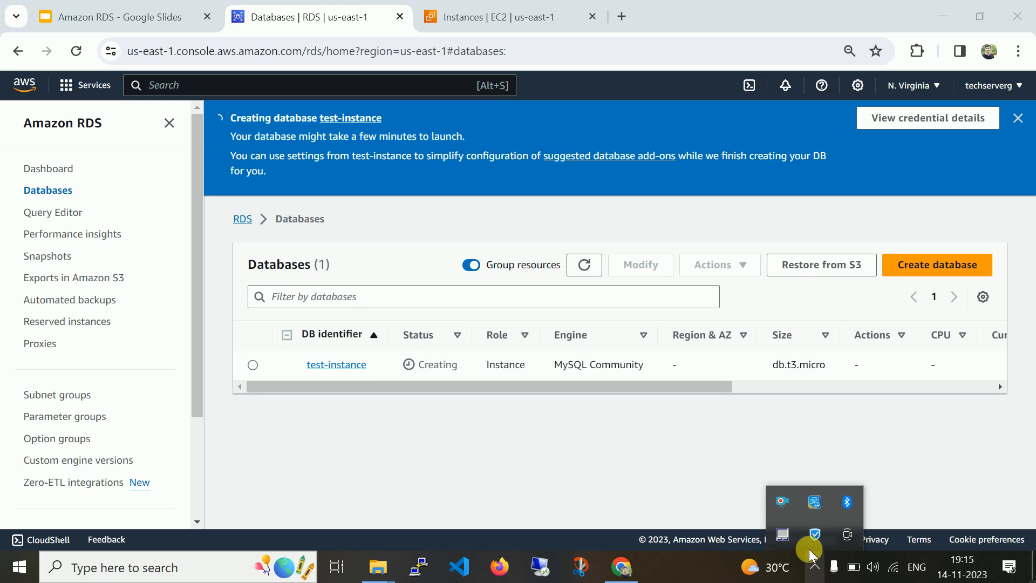
right_click(782, 506)
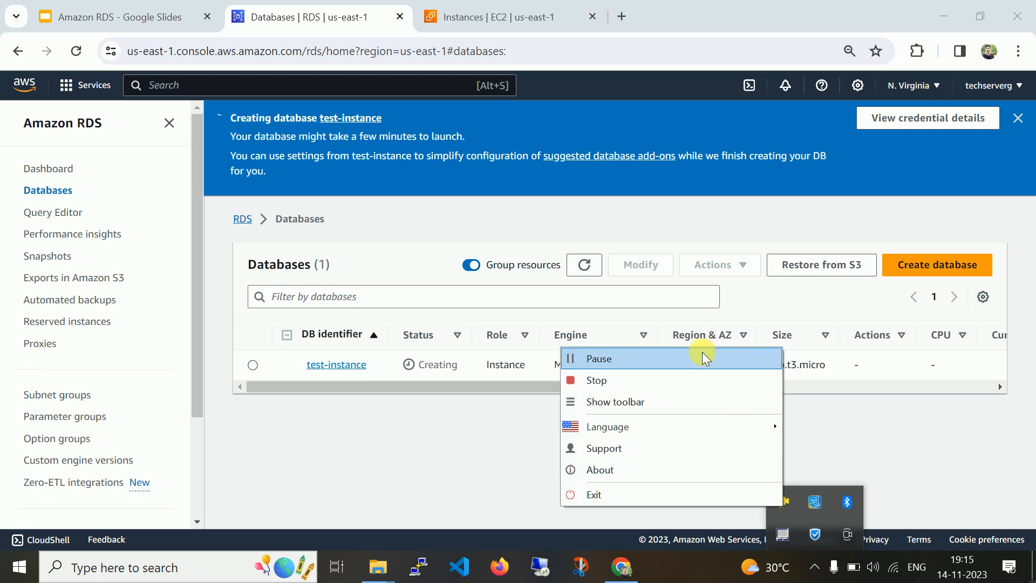
left_click(701, 359)
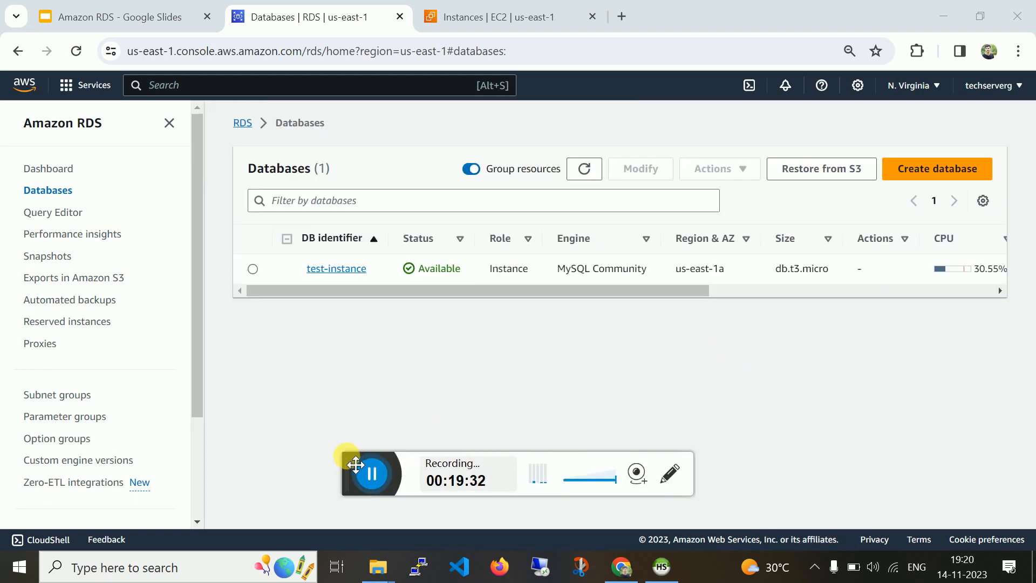
left_click_drag(356, 465, 1033, 581)
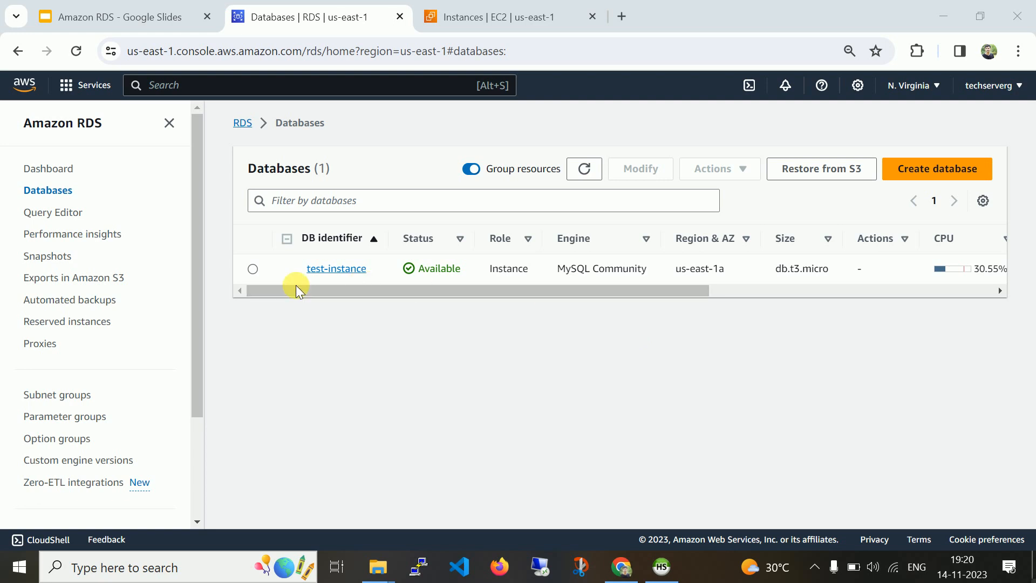
left_click(286, 267)
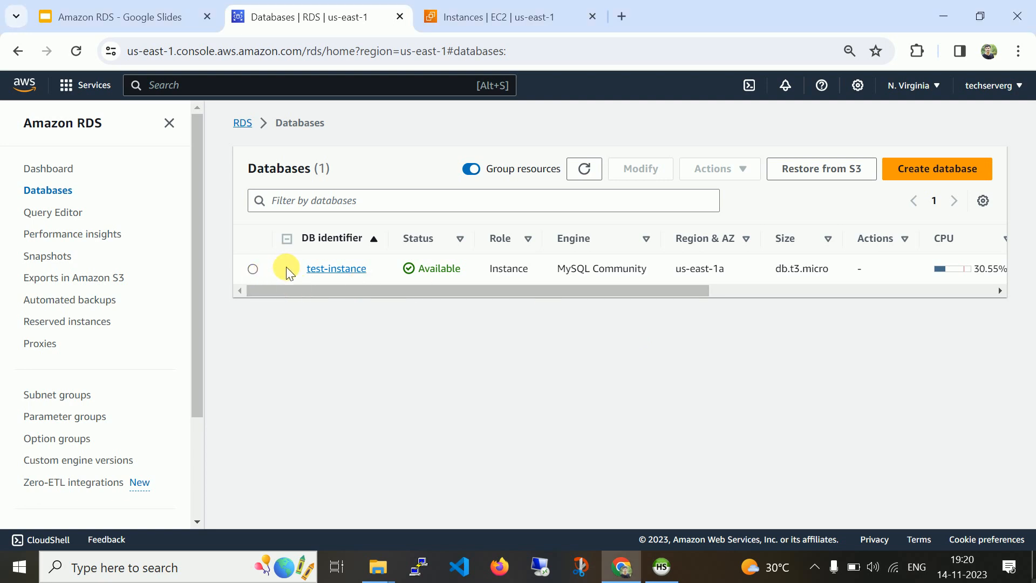
Copy test-instance's endpoint address from its details page and restore HeidiSQL's session manager.
left_click(319, 267)
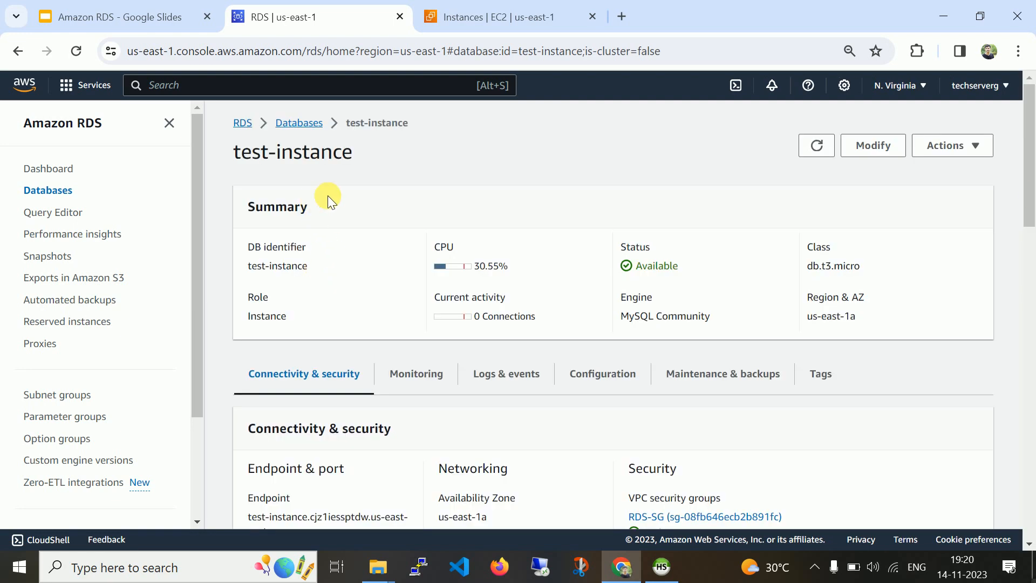
left_click_drag(1028, 185, 1031, 210)
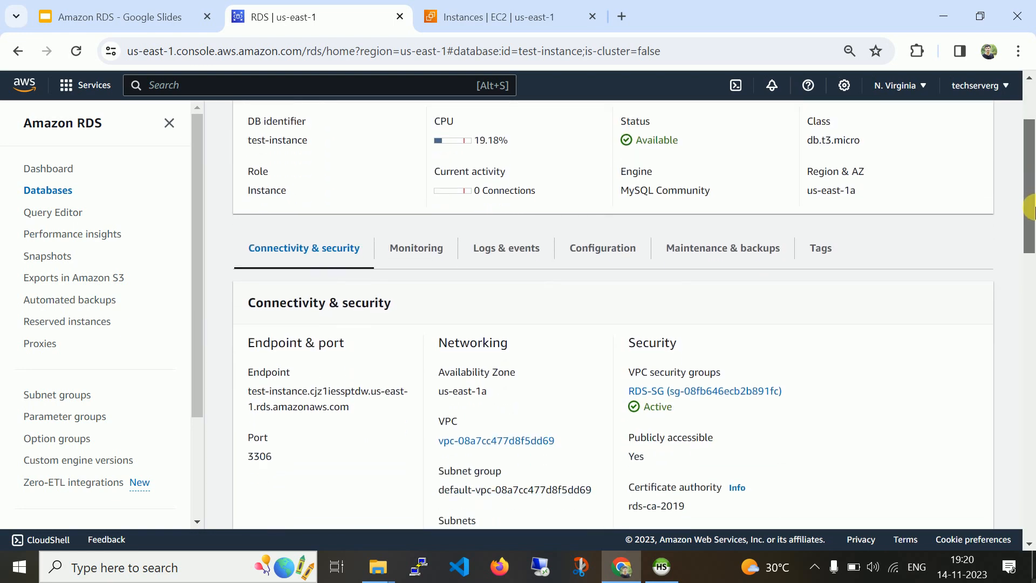
left_click_drag(247, 392, 357, 407)
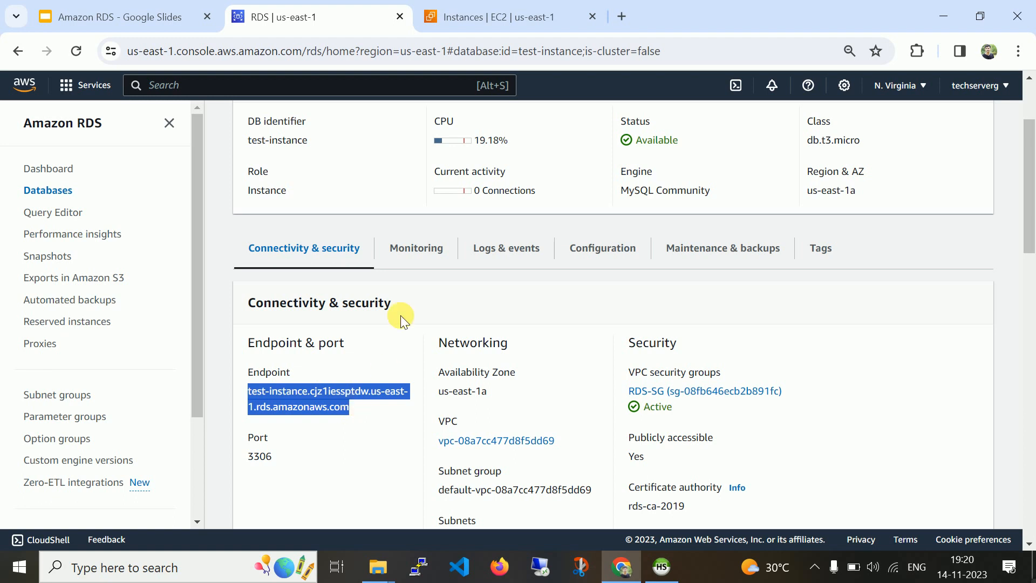
right_click(305, 390)
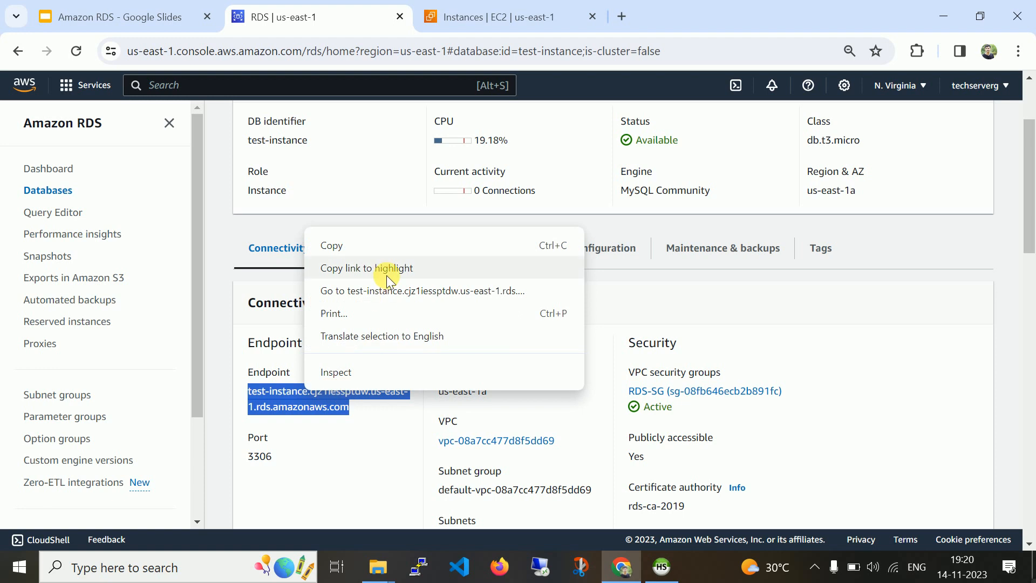
left_click(396, 245)
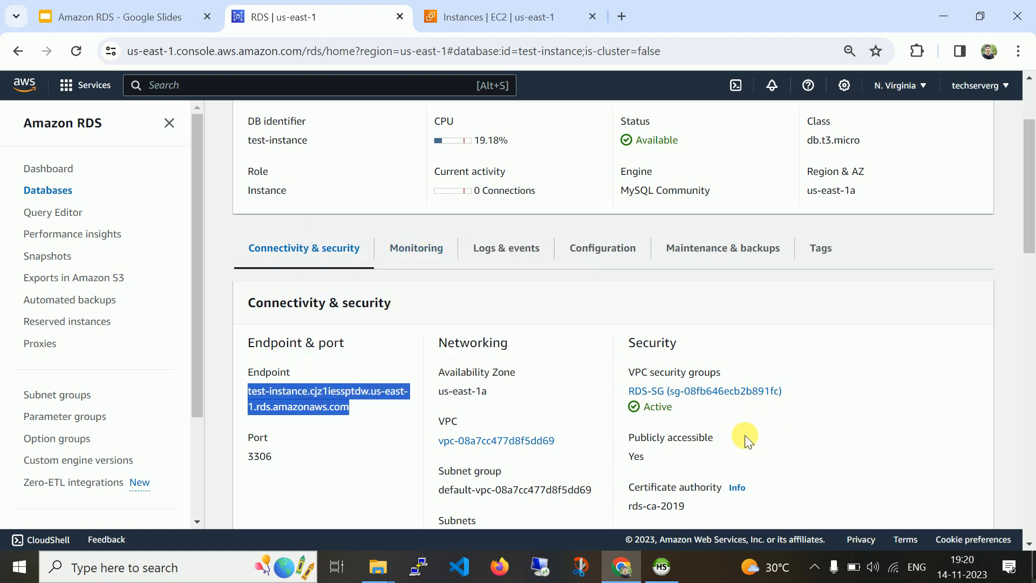
left_click(662, 571)
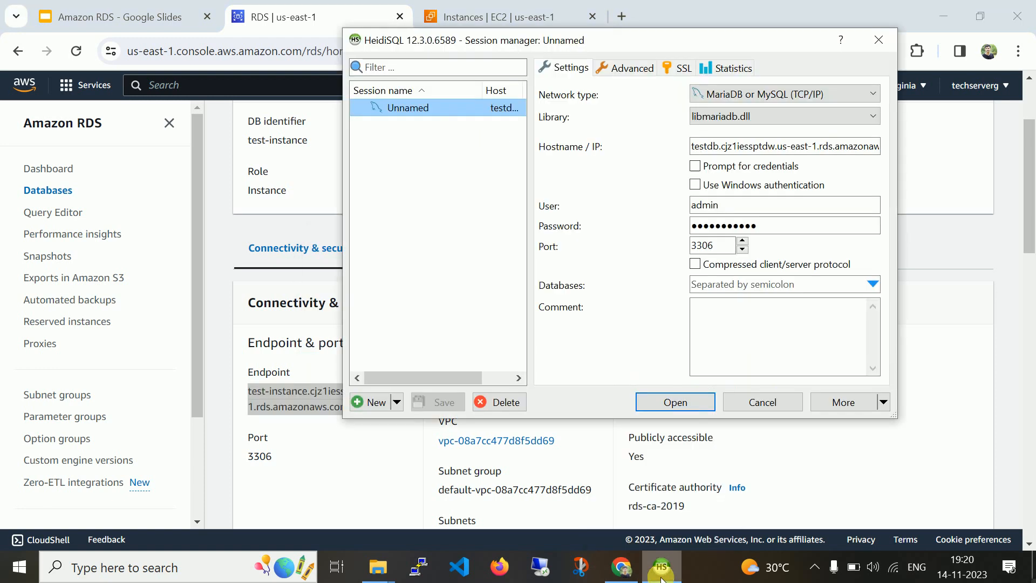
Paste the copied RDS endpoint as the session hostname and re-enter the admin password.
left_click(789, 147)
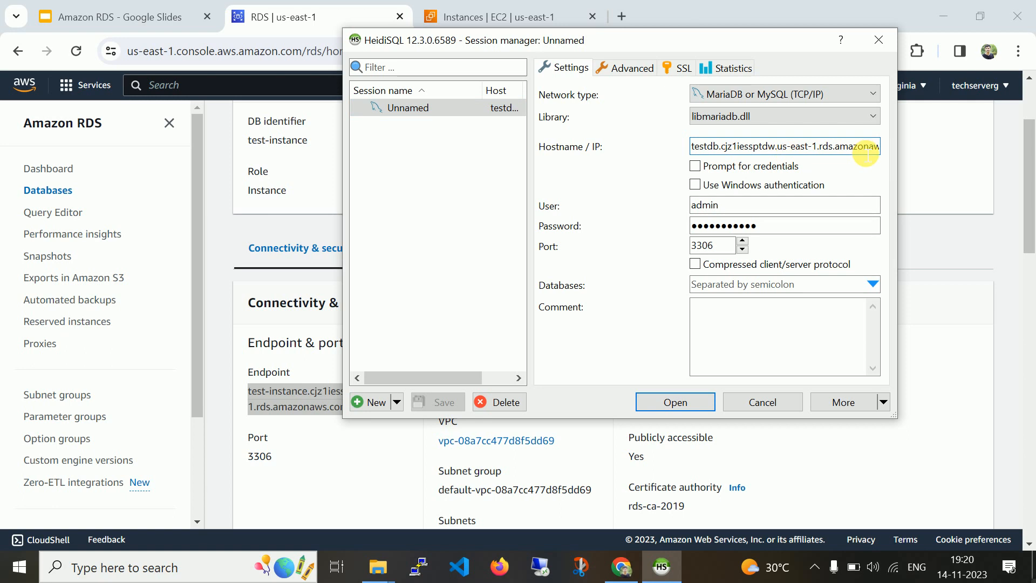
key("ctrl+a")
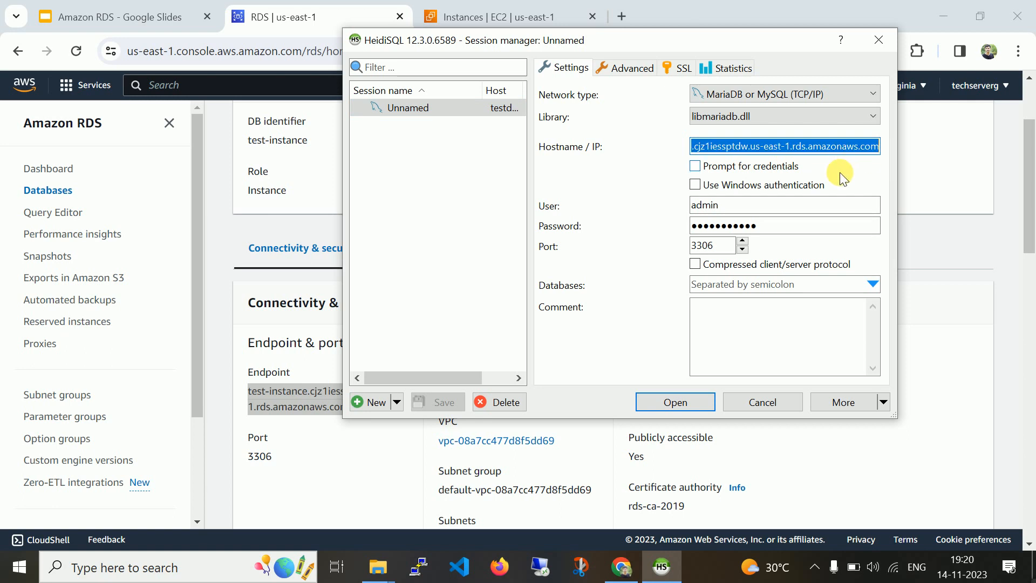
key("ctrl+v")
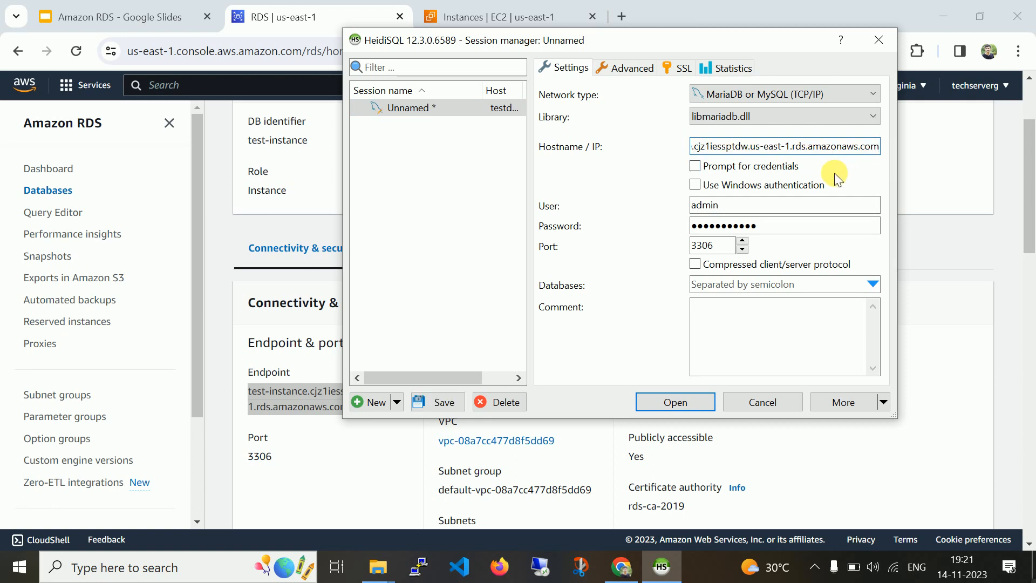
left_click(772, 231)
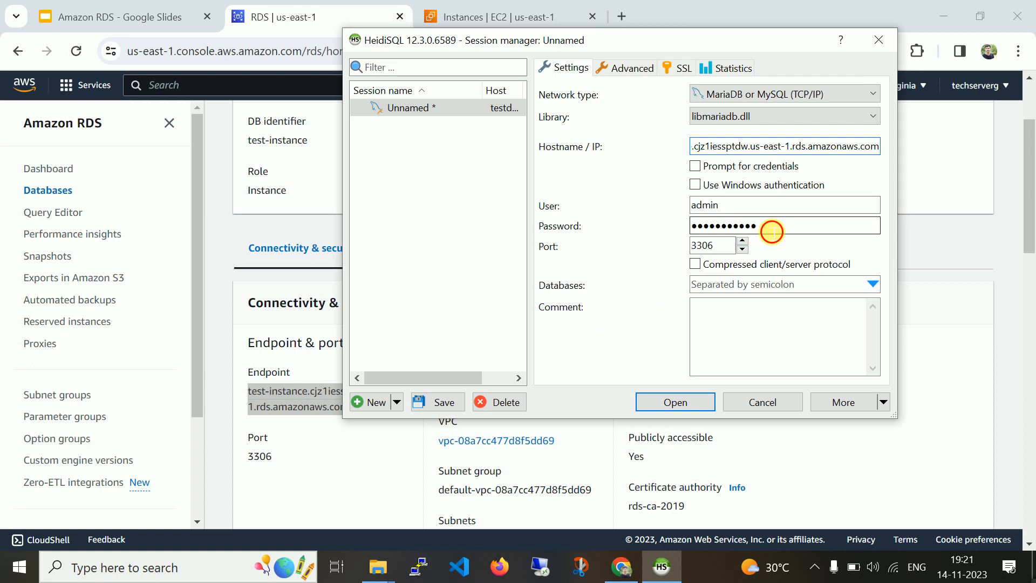
key("ctrl+a")
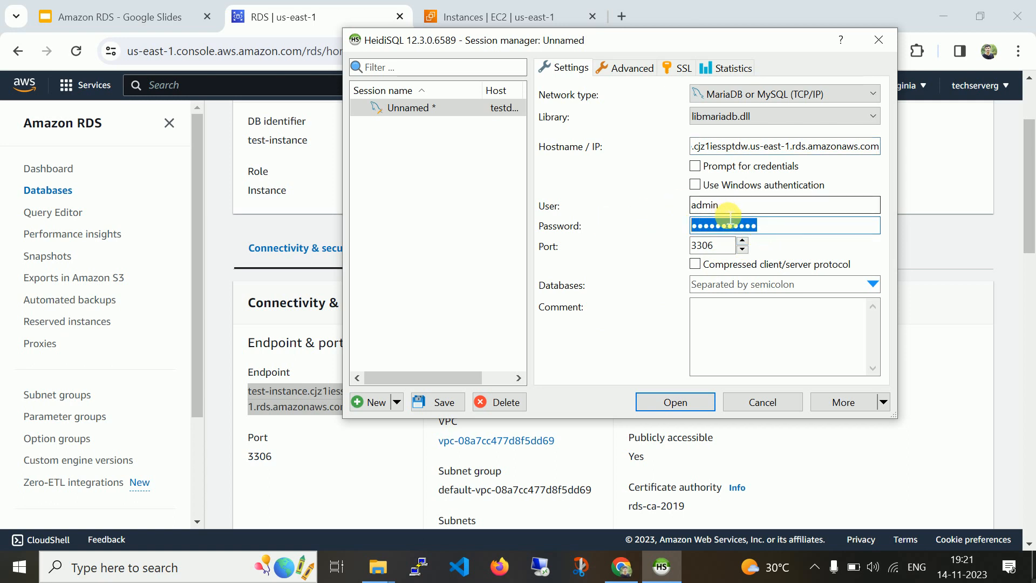
type("•")
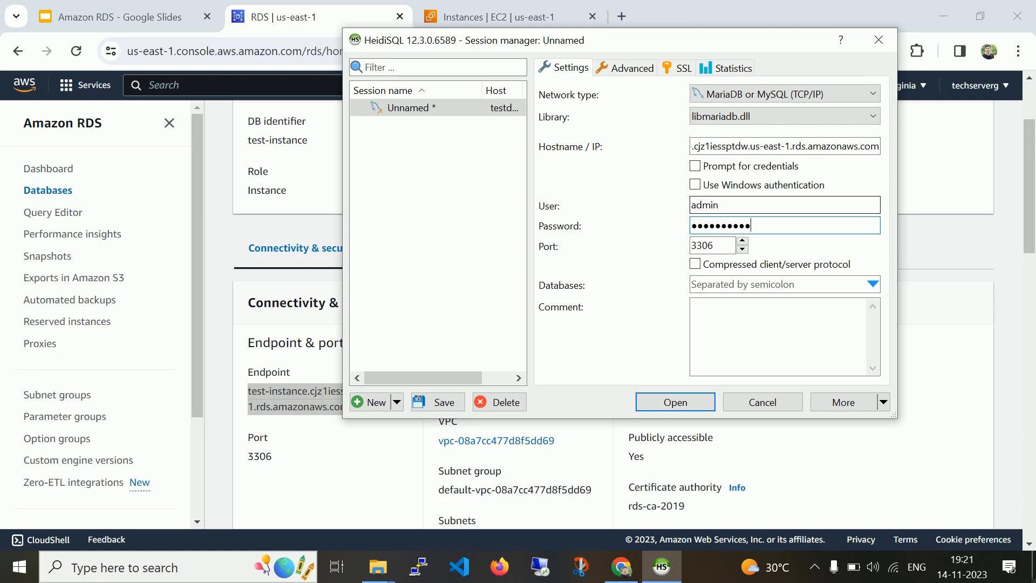
Try connecting, dismiss the connection error, retype the password and retry.
left_click(684, 399)
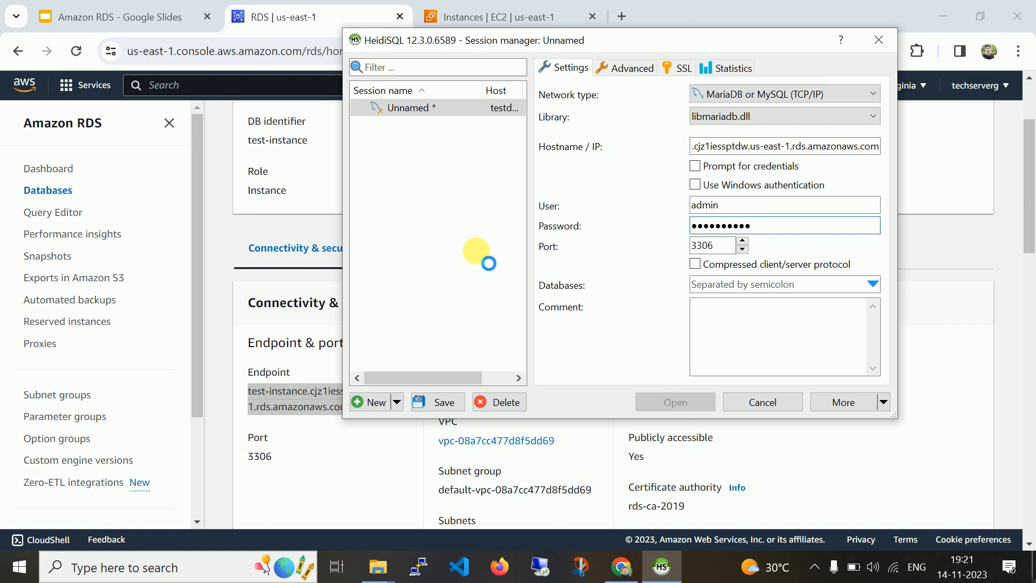
left_click(605, 277)
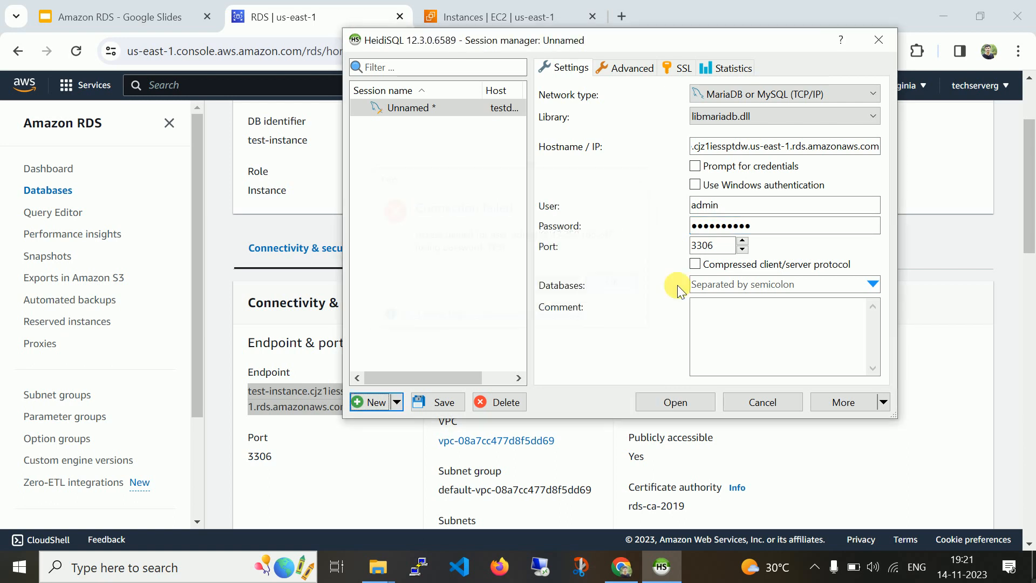
left_click_drag(784, 228, 503, 195)
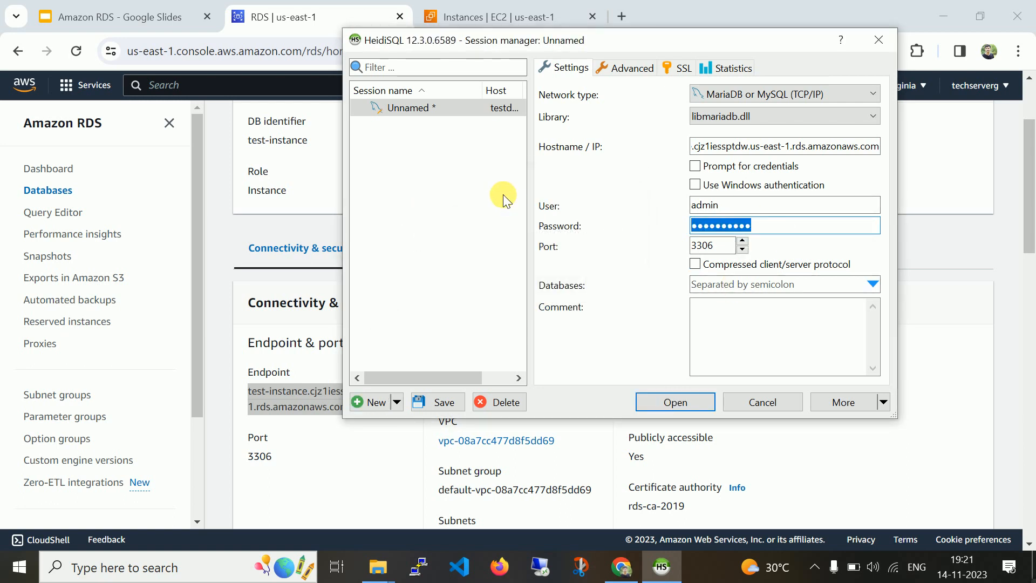
type("a")
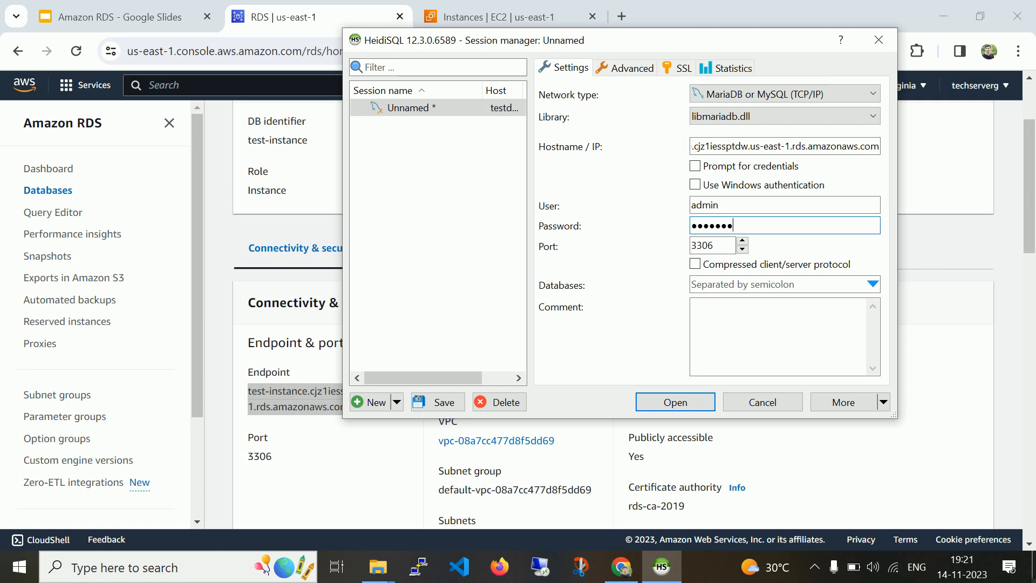
key("Return")
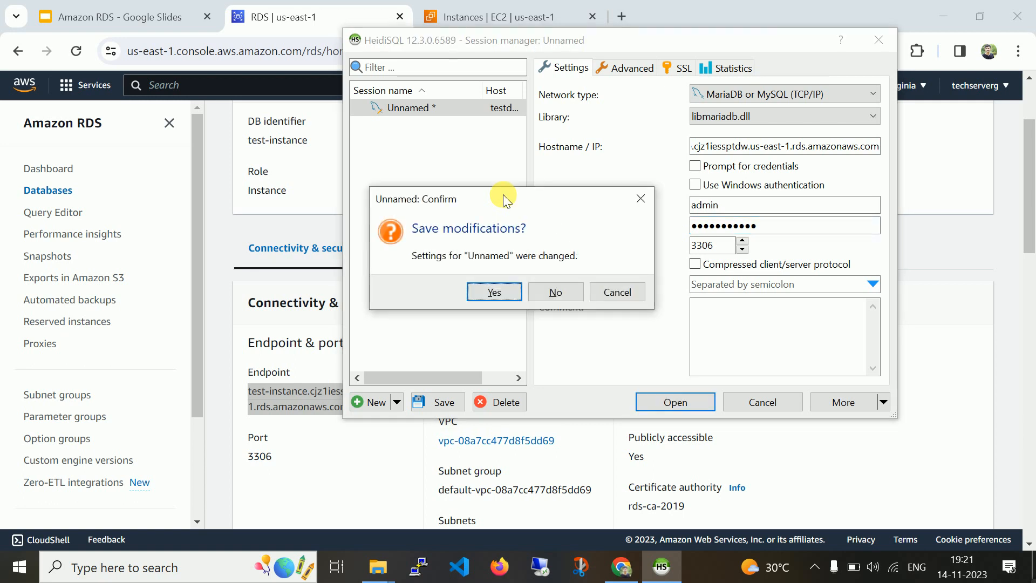
Save the changed session settings, widen the tree panel and open the test database.
left_click(508, 294)
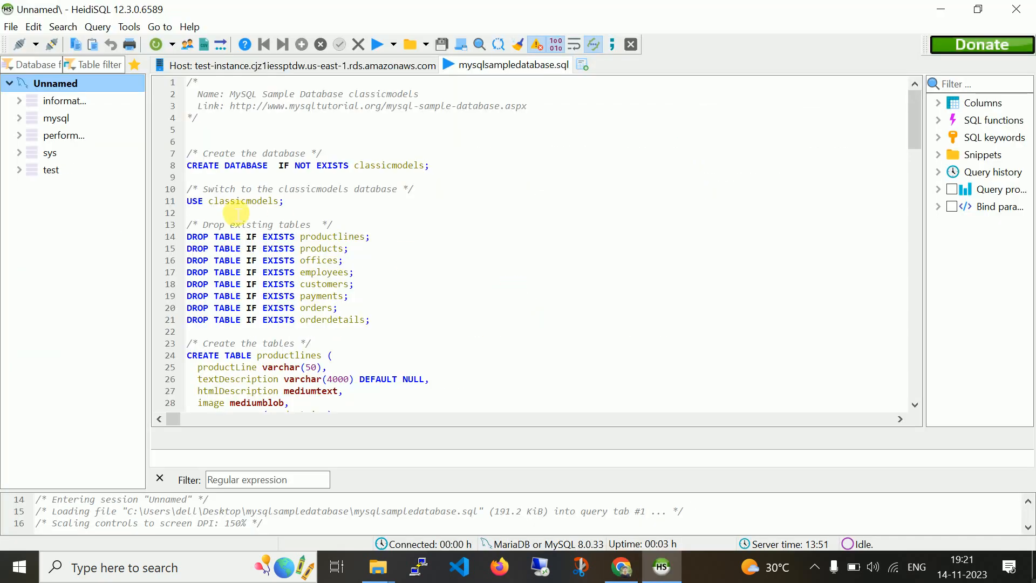
left_click_drag(149, 215, 206, 210)
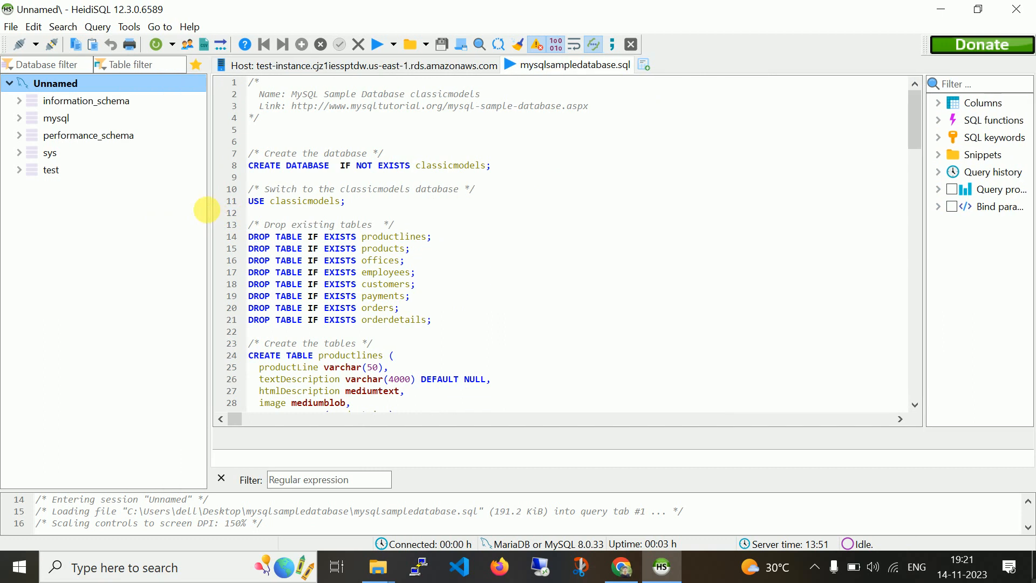
left_click(28, 170)
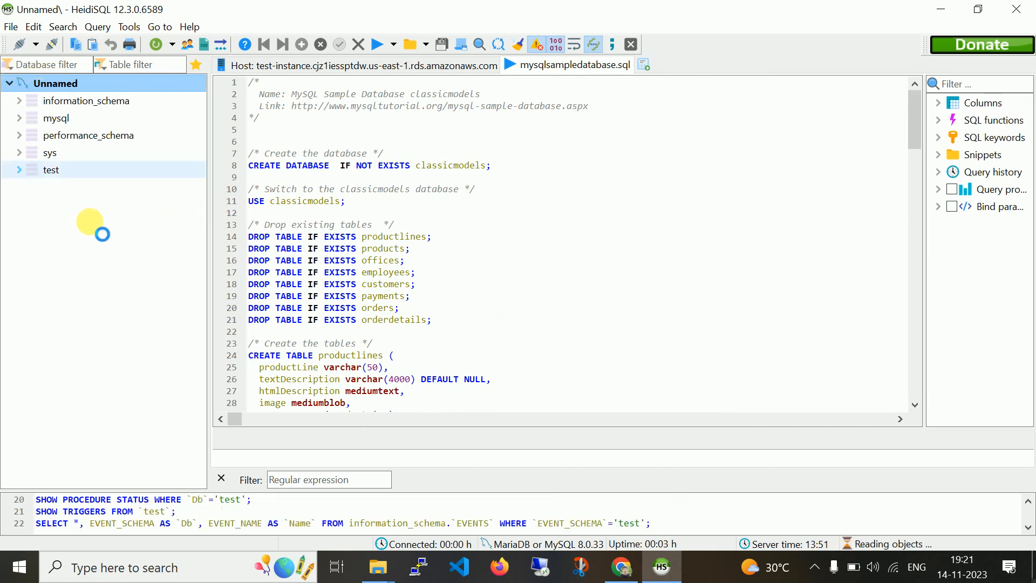
left_click(70, 171)
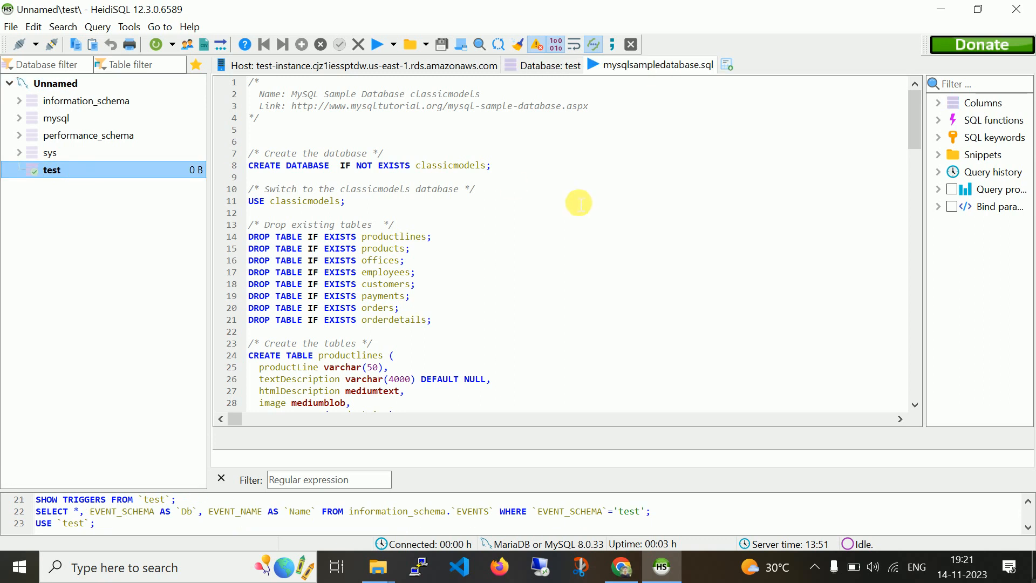
left_click_drag(644, 432, 620, 264)
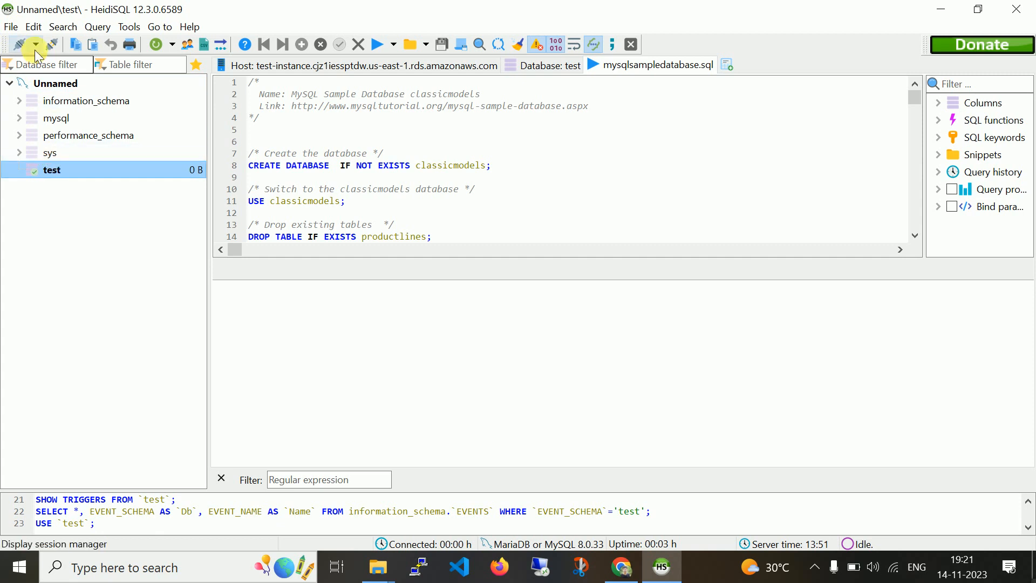
Load mysqlsampledatabase.sql into a new query tab with automatic encoding detection.
left_click(8, 28)
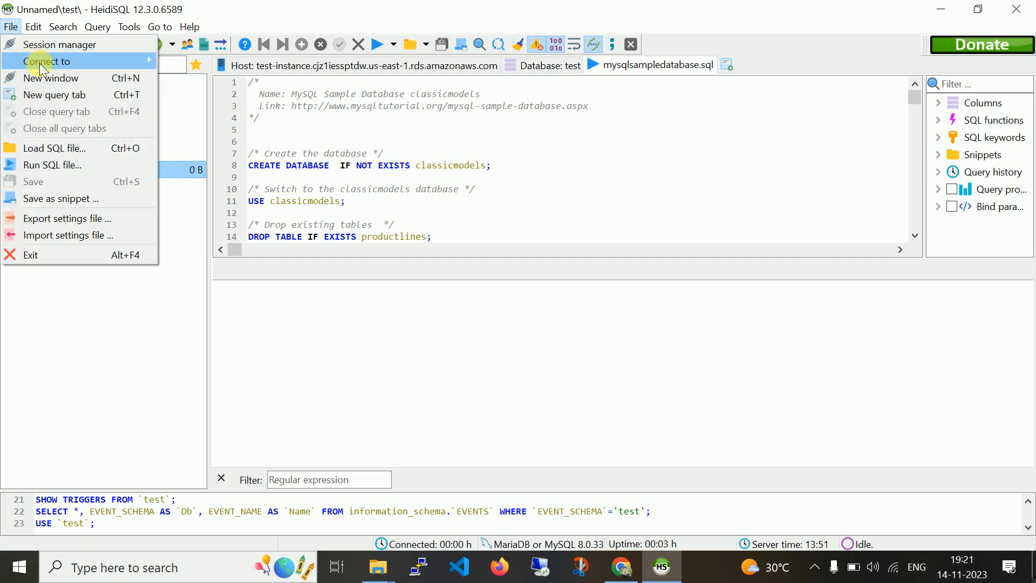
left_click(69, 236)
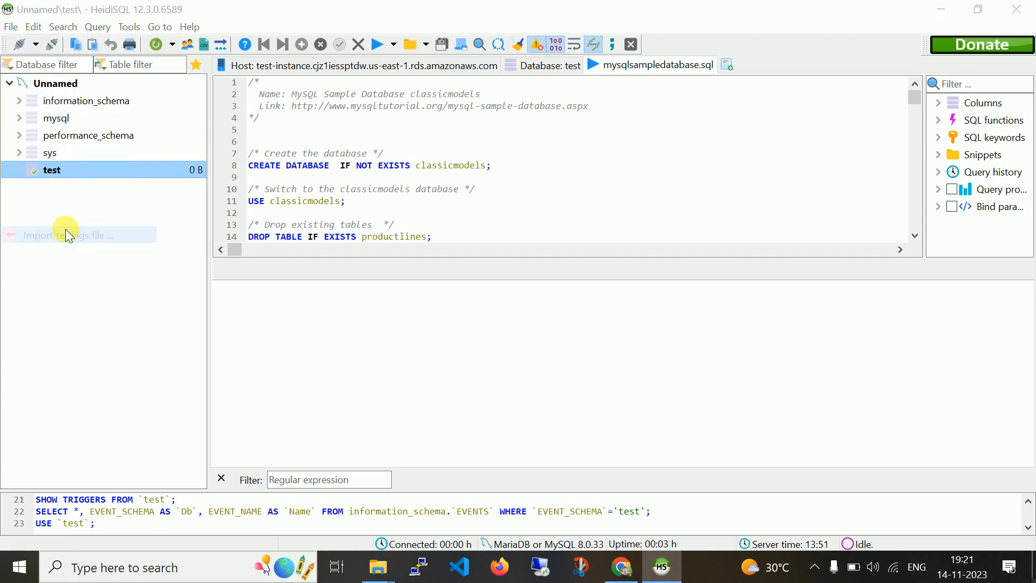
left_click(462, 398)
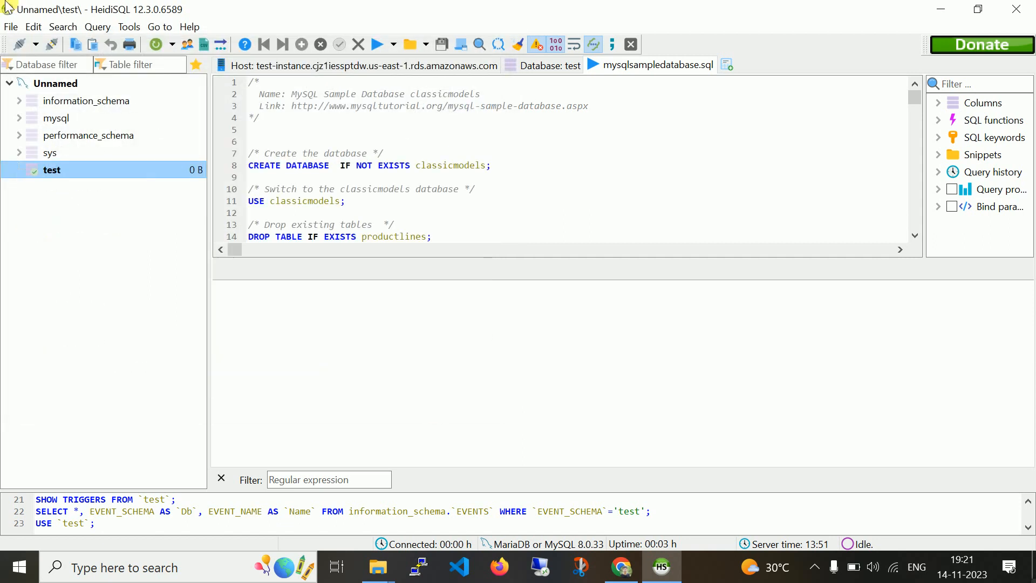
left_click(11, 27)
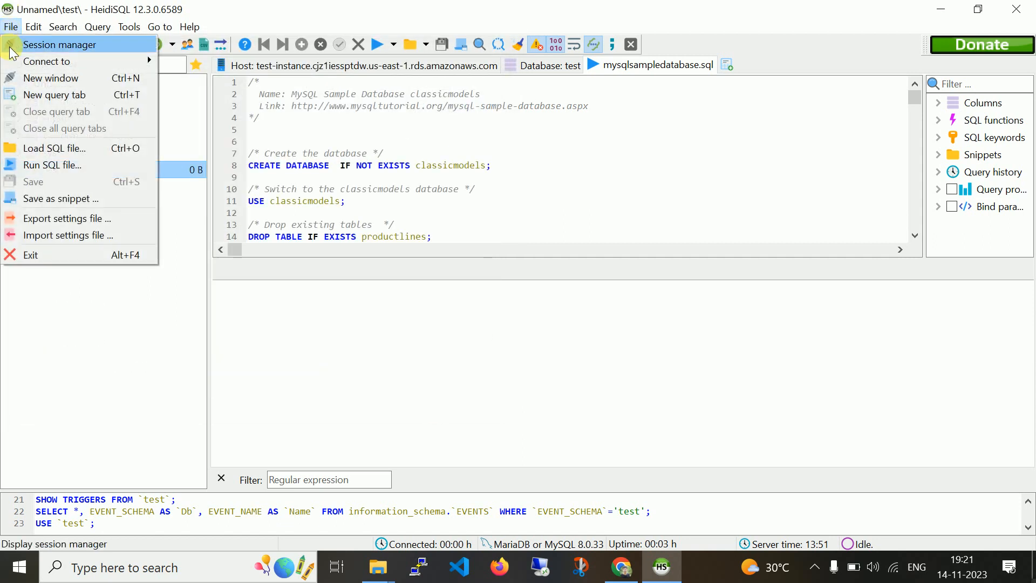
left_click(59, 156)
left_click(711, 215)
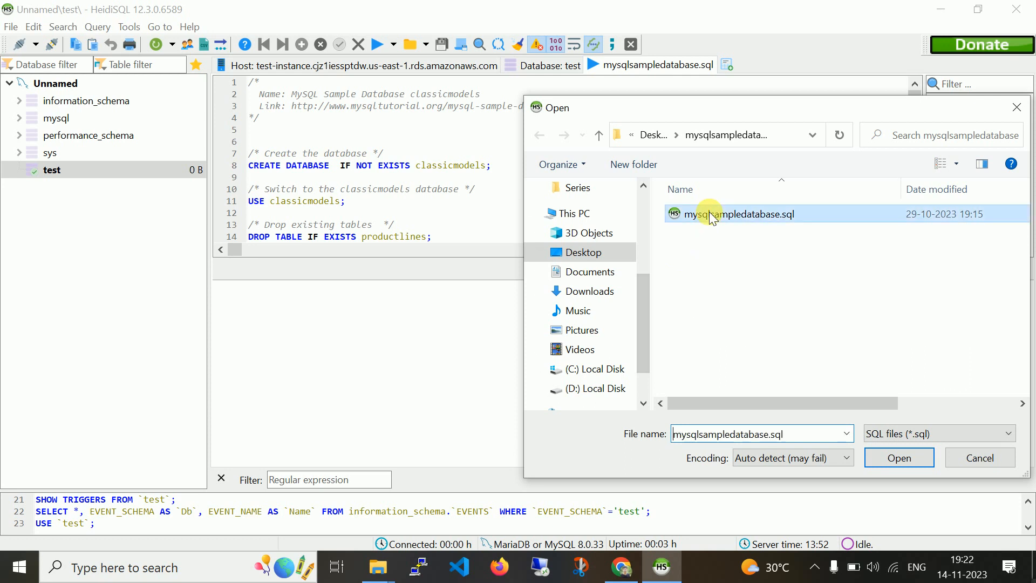
double_click(710, 215)
left_click(542, 328)
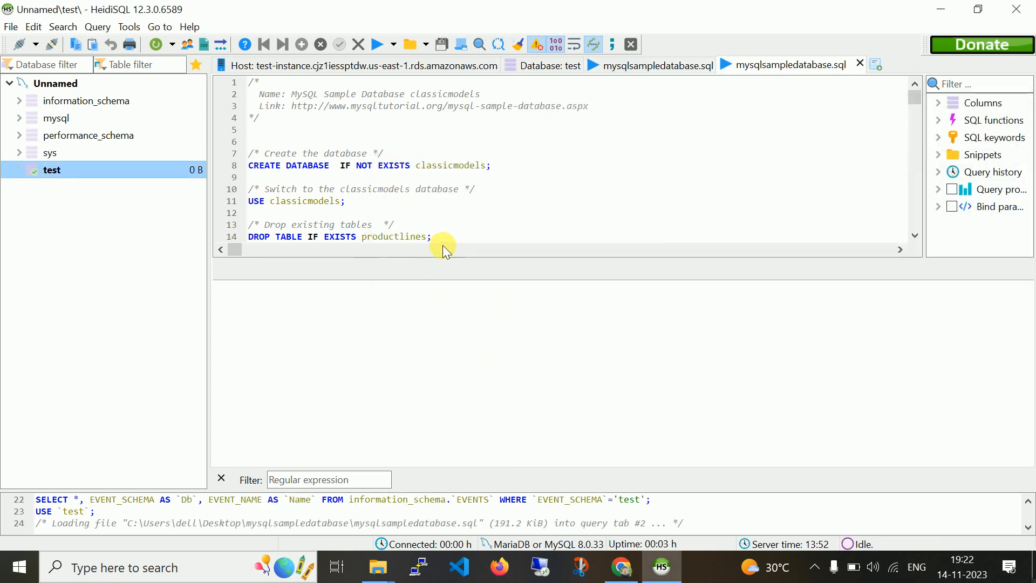
Select the entire classicmodels script in the query editor.
left_click(475, 207)
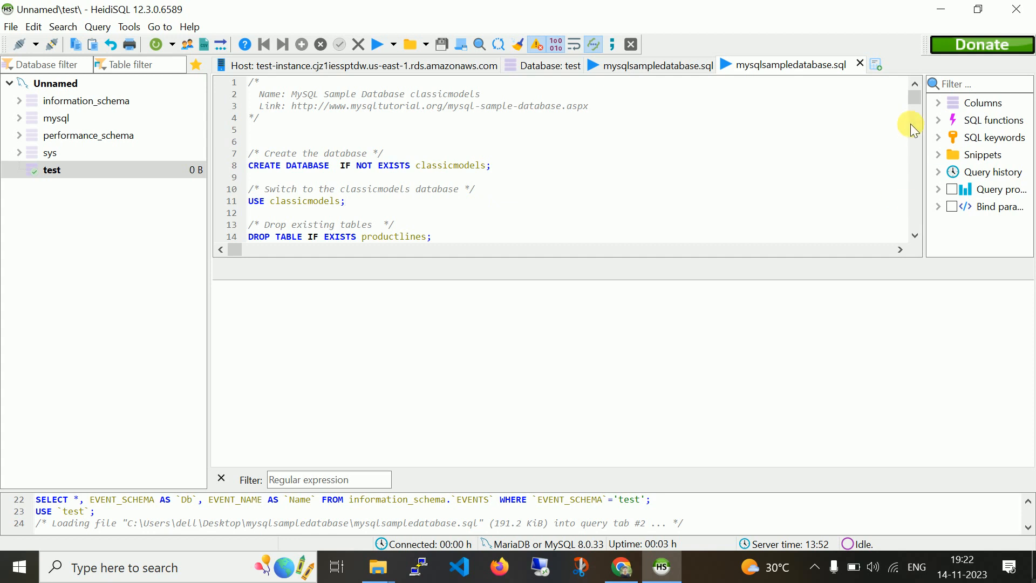
left_click(919, 94)
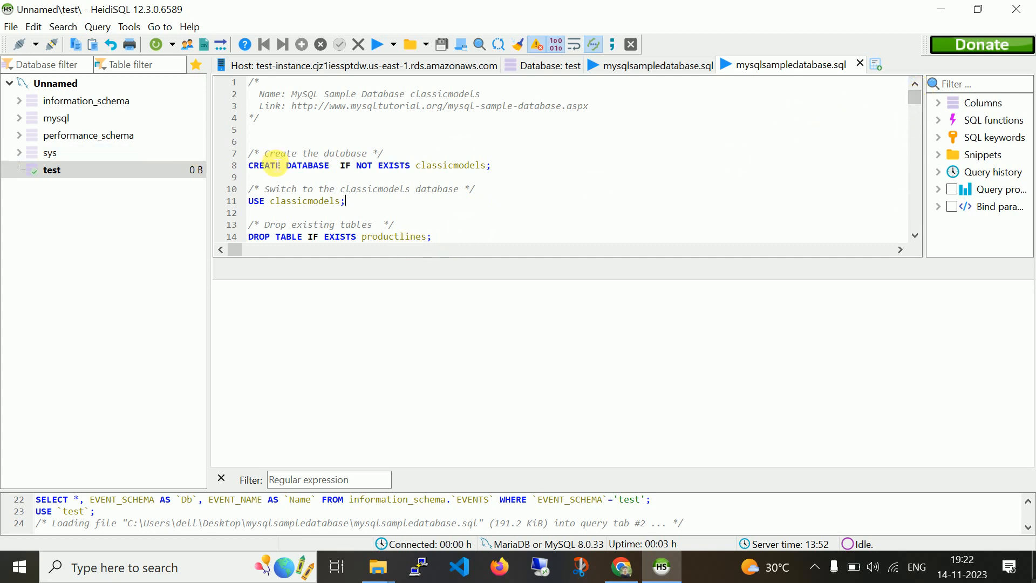
double_click(443, 169)
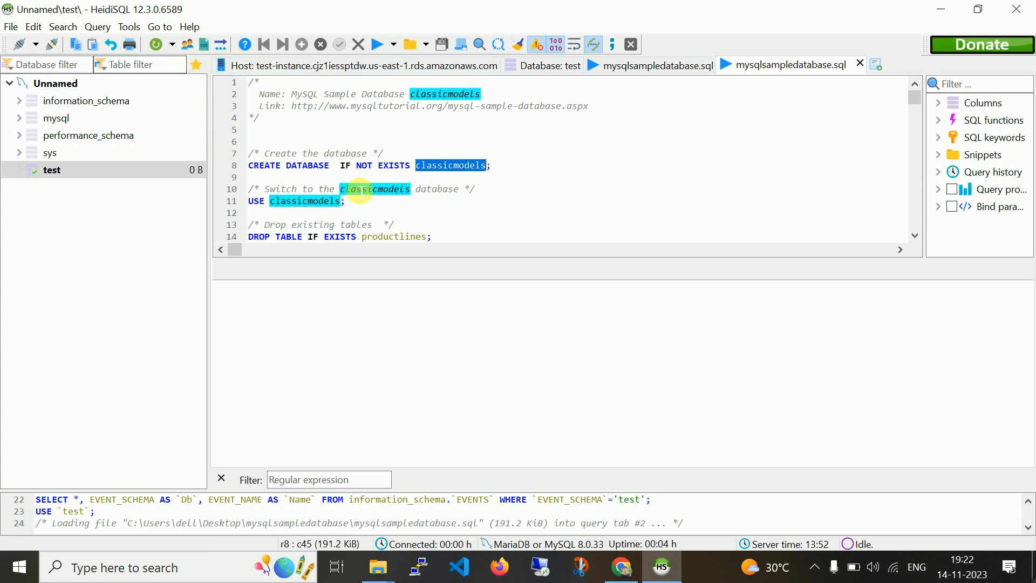
key("ctrl+a")
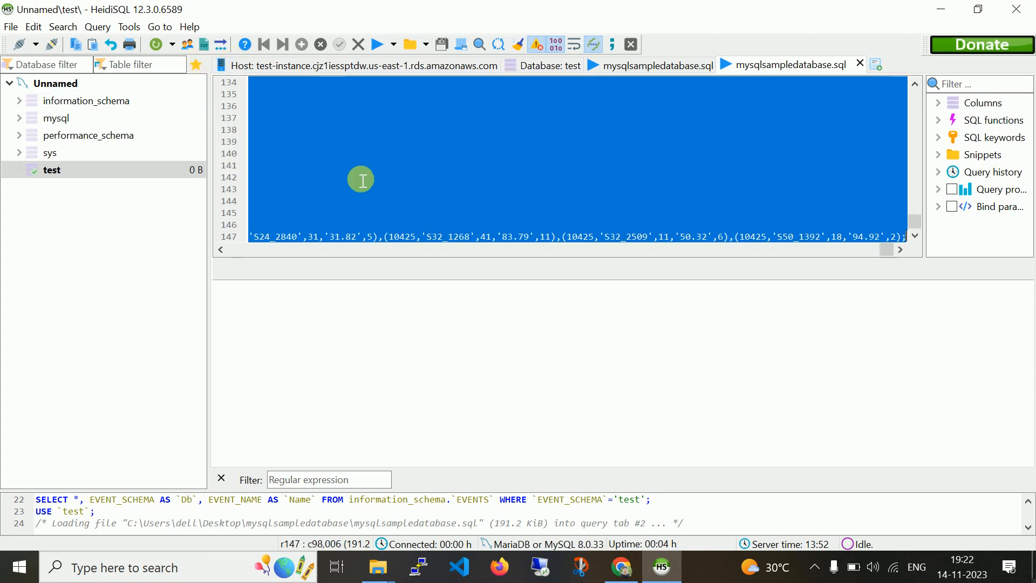
Execute the whole sample script, dismiss the warnings, and refresh the server's database list.
left_click(380, 45)
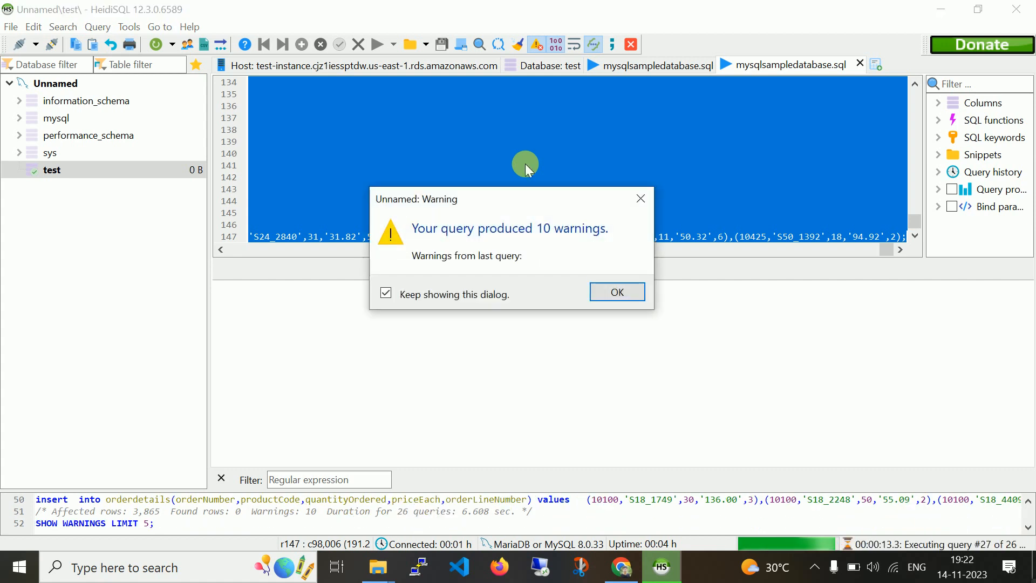
left_click(621, 292)
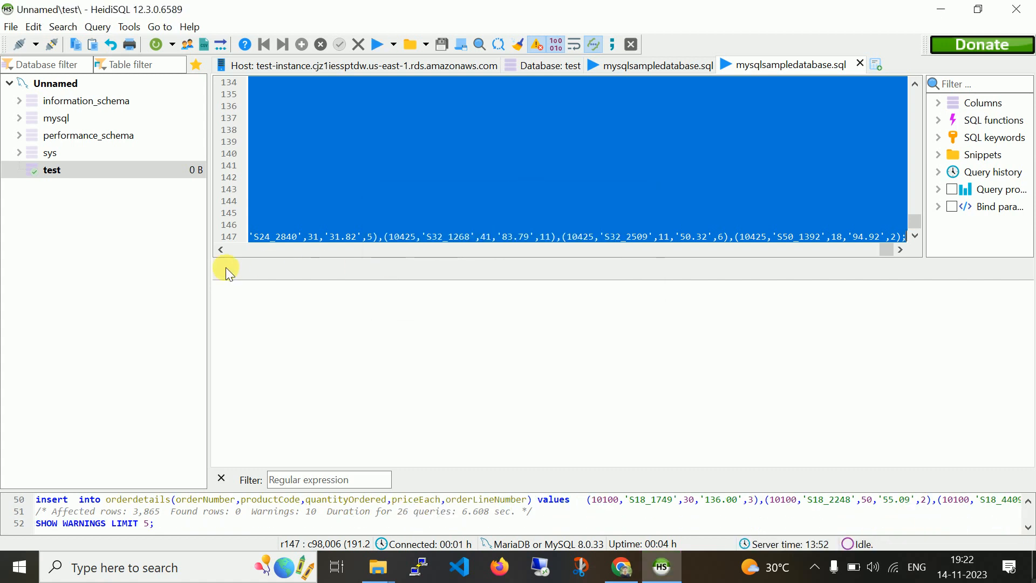
left_click(87, 88)
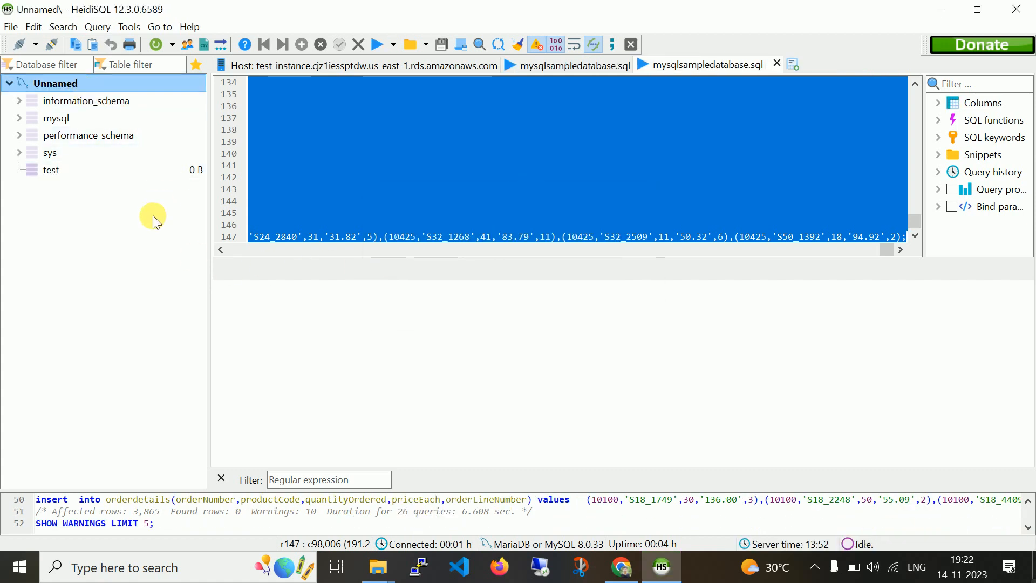
key("ctrl+r")
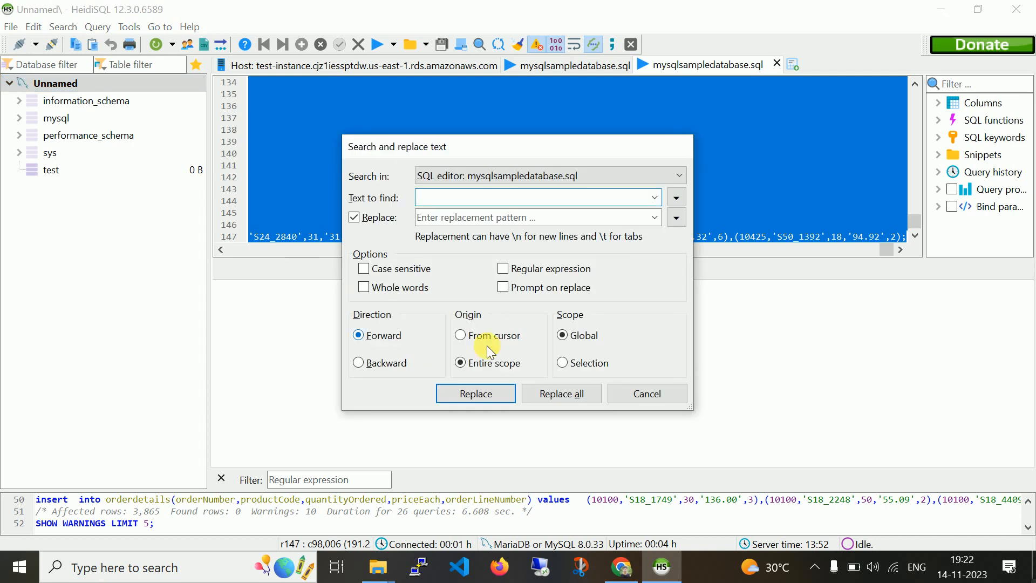
left_click(647, 394)
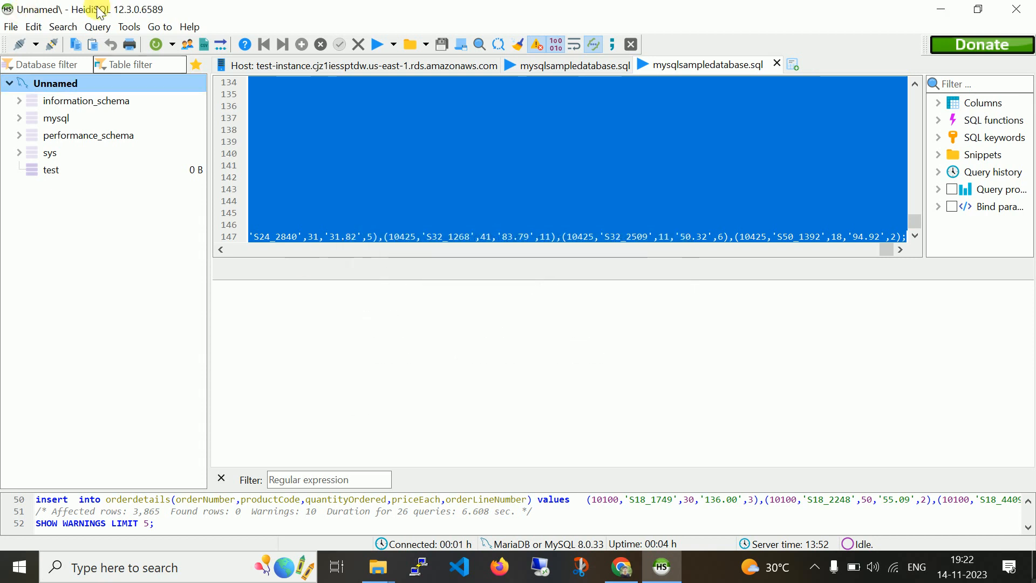
left_click(156, 45)
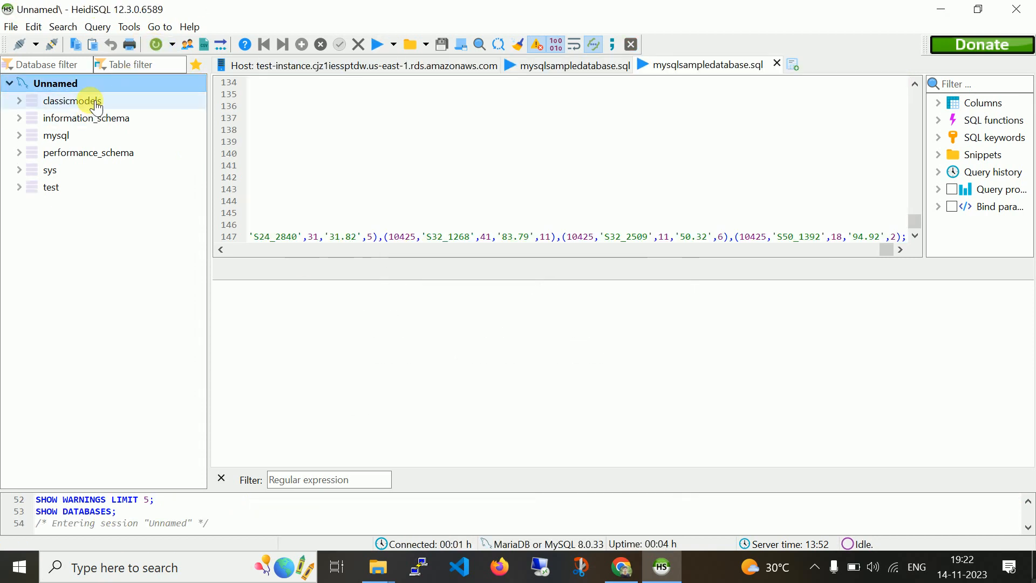
Expand classicmodels to show its eight tables, open customers, then minimize HeidiSQL.
left_click(96, 104)
left_click(21, 101)
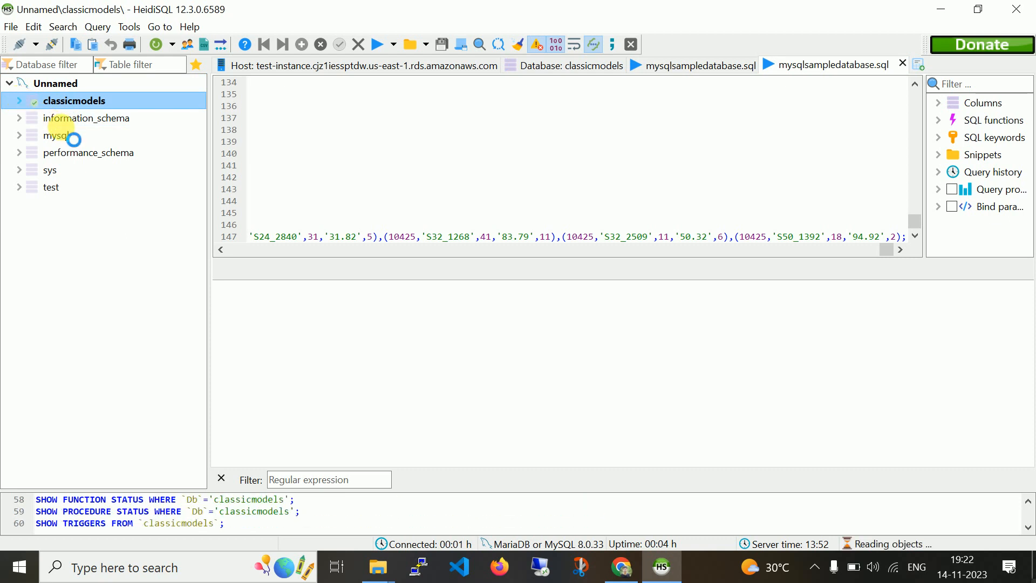
left_click(81, 120)
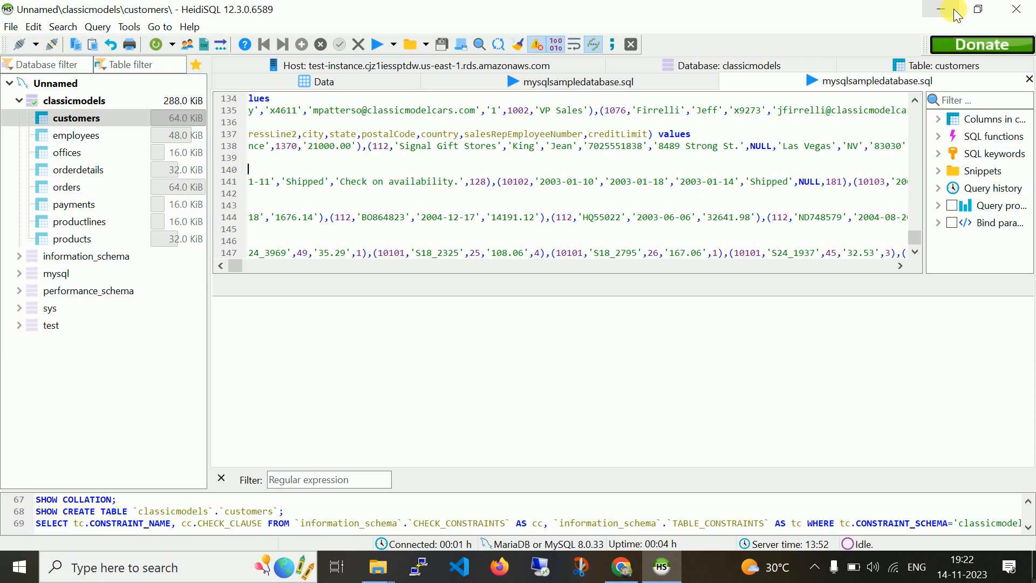
left_click(947, 14)
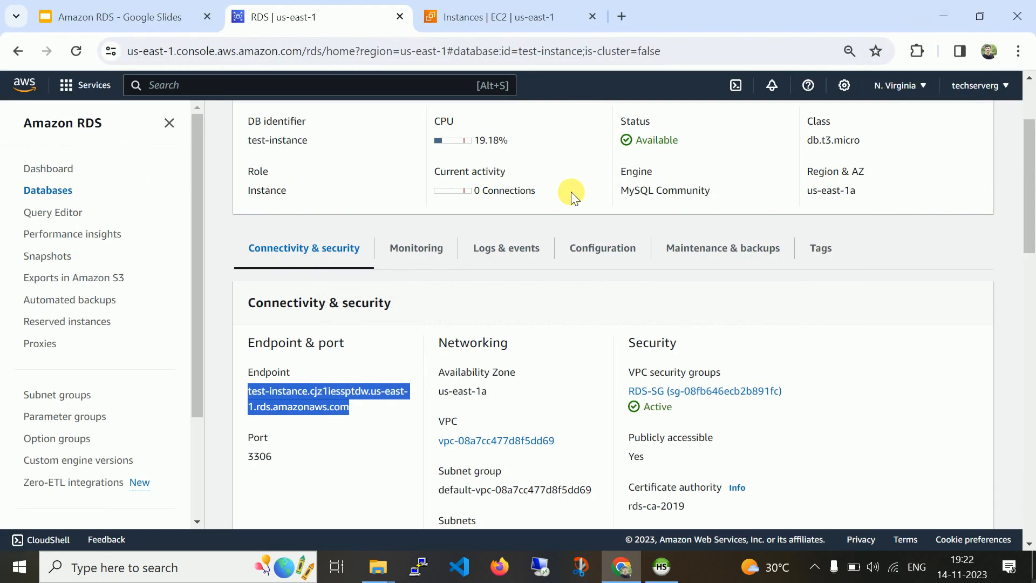
Scroll through test-instance's Connectivity & security details.
left_click(612, 284)
left_click_drag(1033, 214, 1035, 179)
scroll(1030, 180, "down", 3)
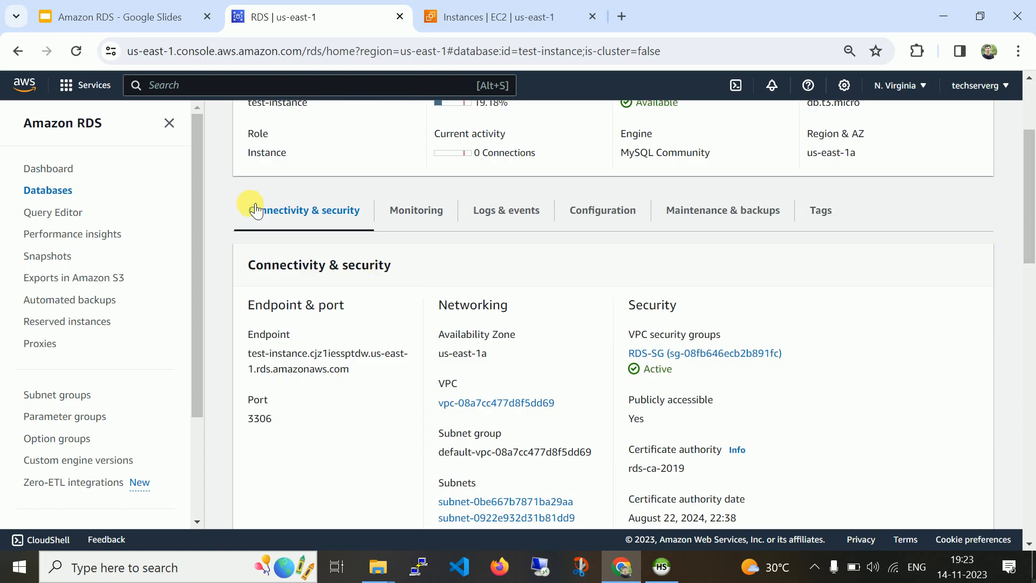
scroll(1030, 254, "down", 2)
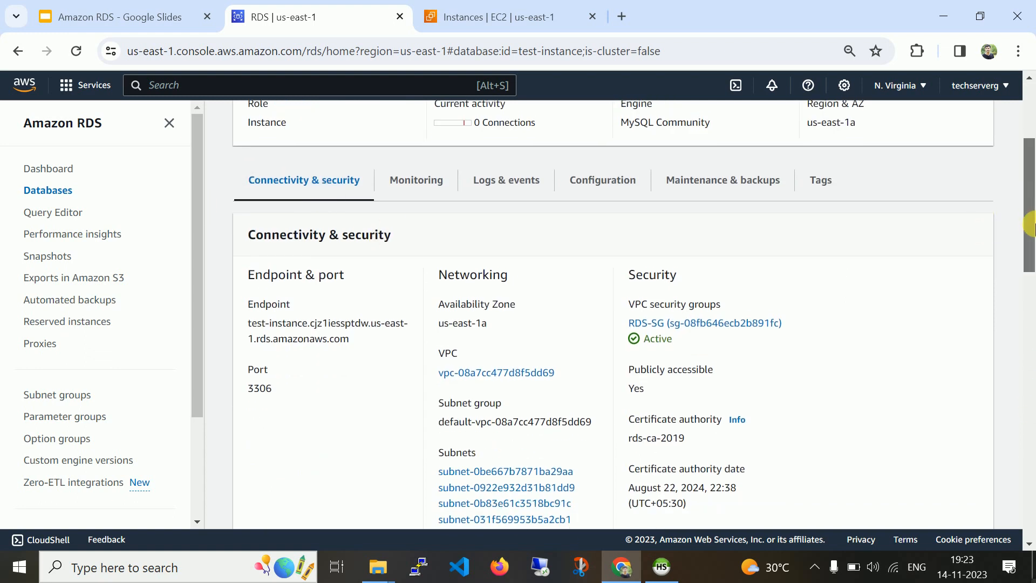
left_click_drag(1031, 243, 1025, 151)
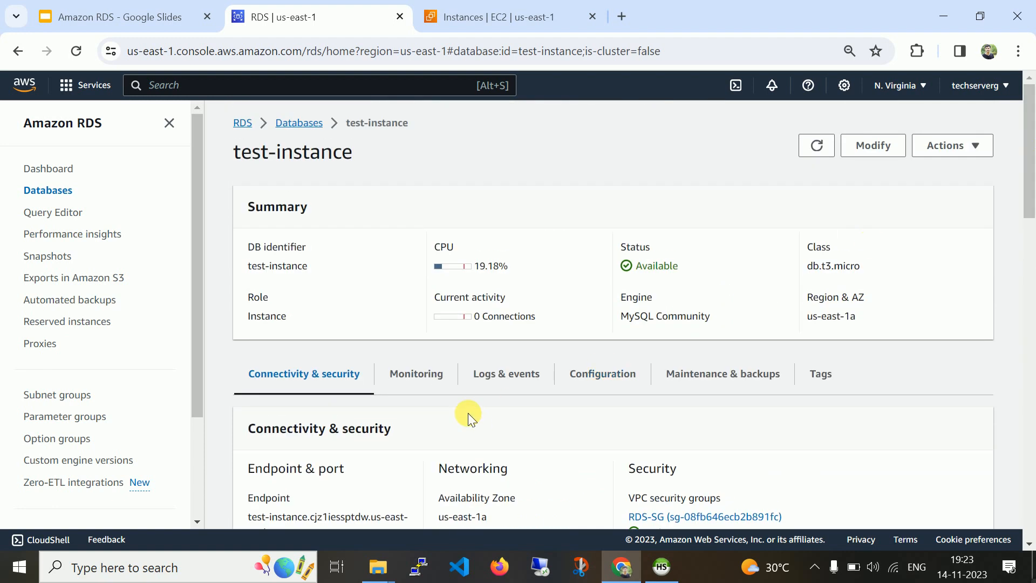
Open the Monitoring tab and scroll through the CloudWatch metric charts.
left_click(413, 371)
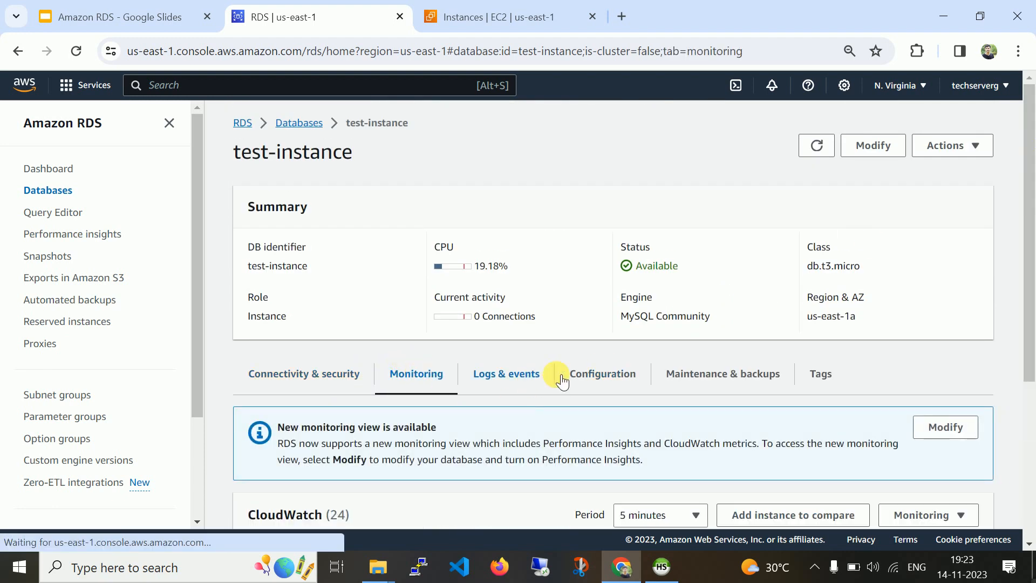
left_click_drag(1030, 229, 1032, 306)
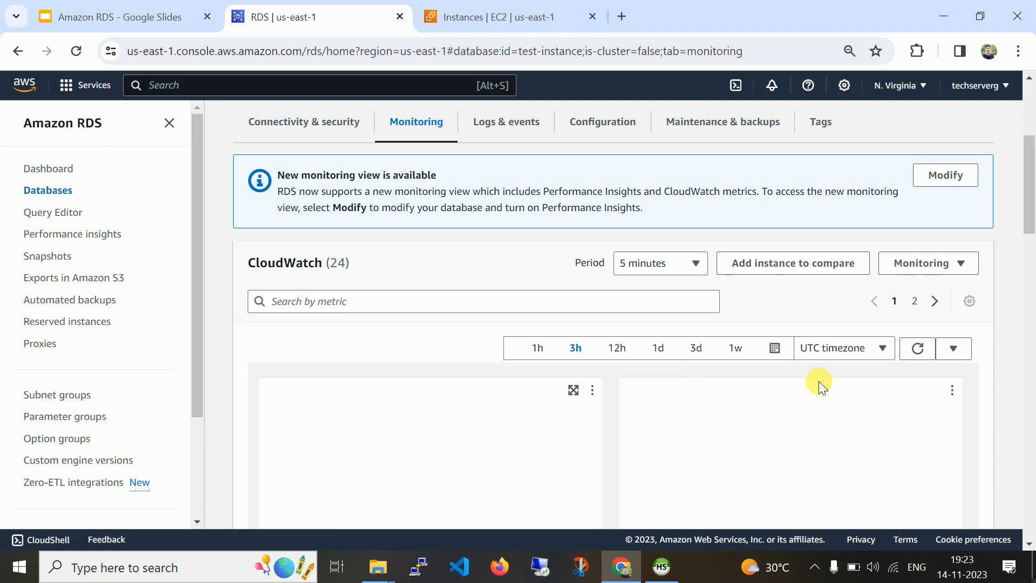
scroll(1029, 199, "down", 2)
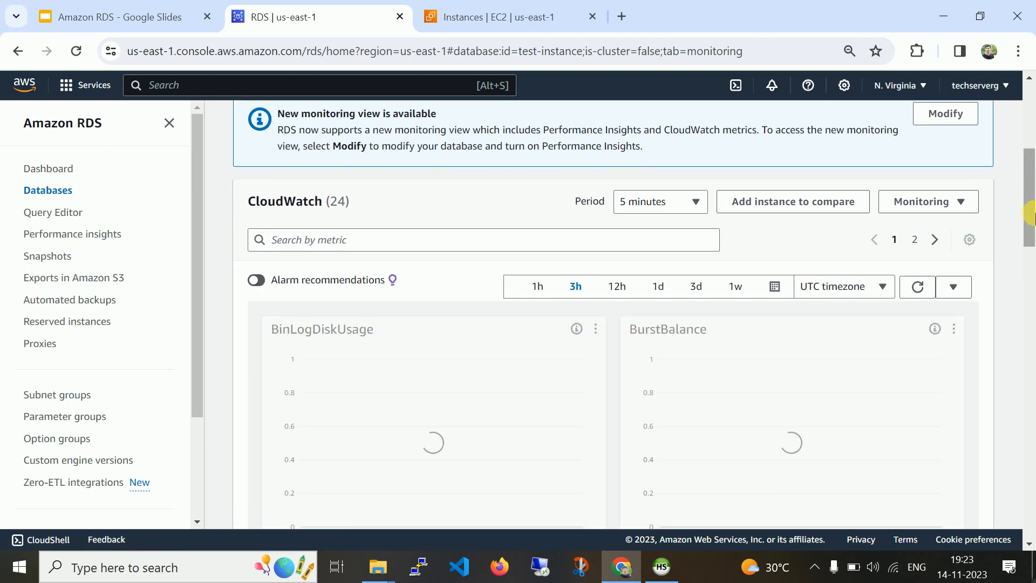
left_click_drag(1031, 244, 1031, 143)
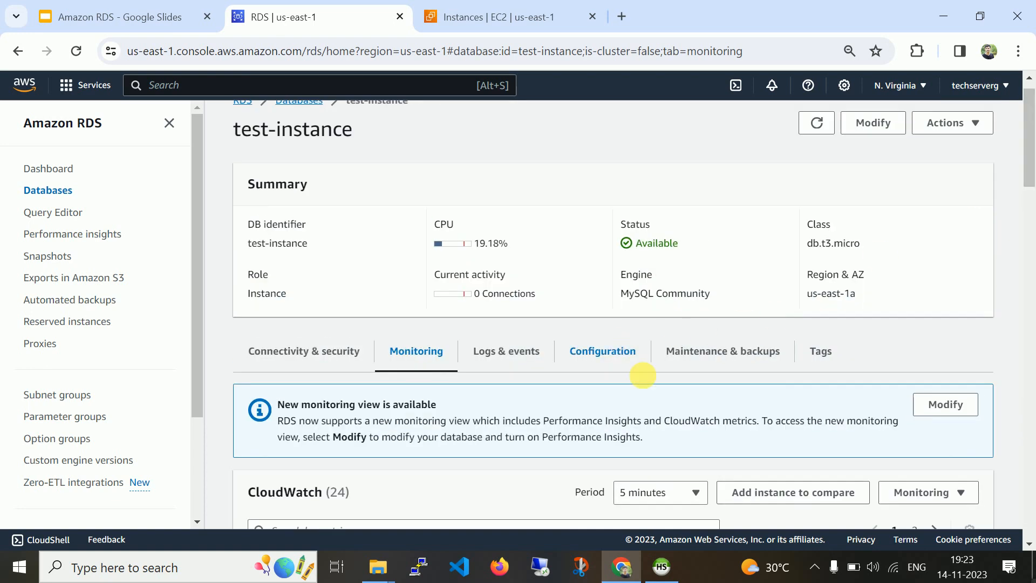
Bring the test-instance details page in the RDS console back into view.
left_click(814, 567)
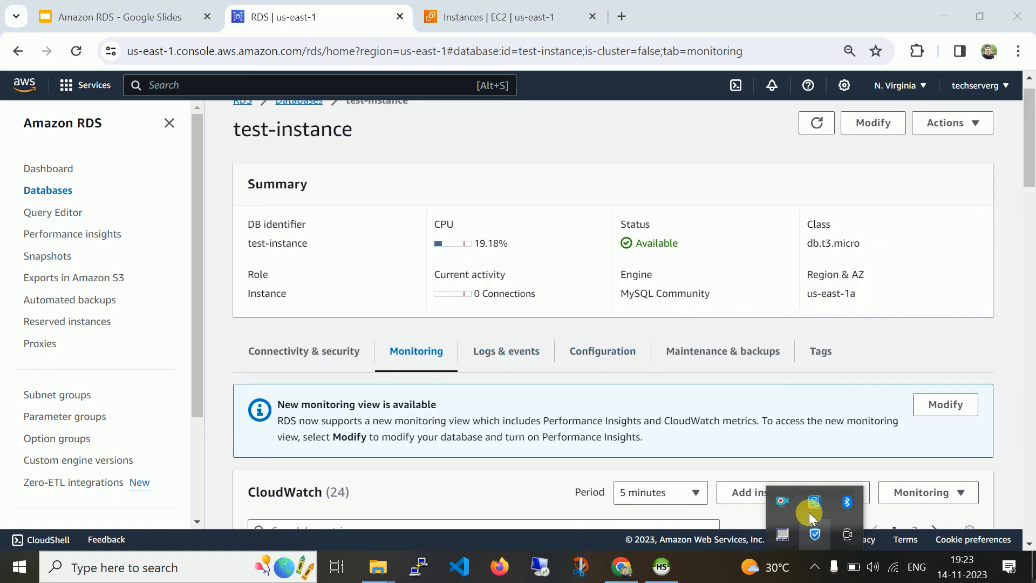
right_click(785, 502)
left_click(744, 395)
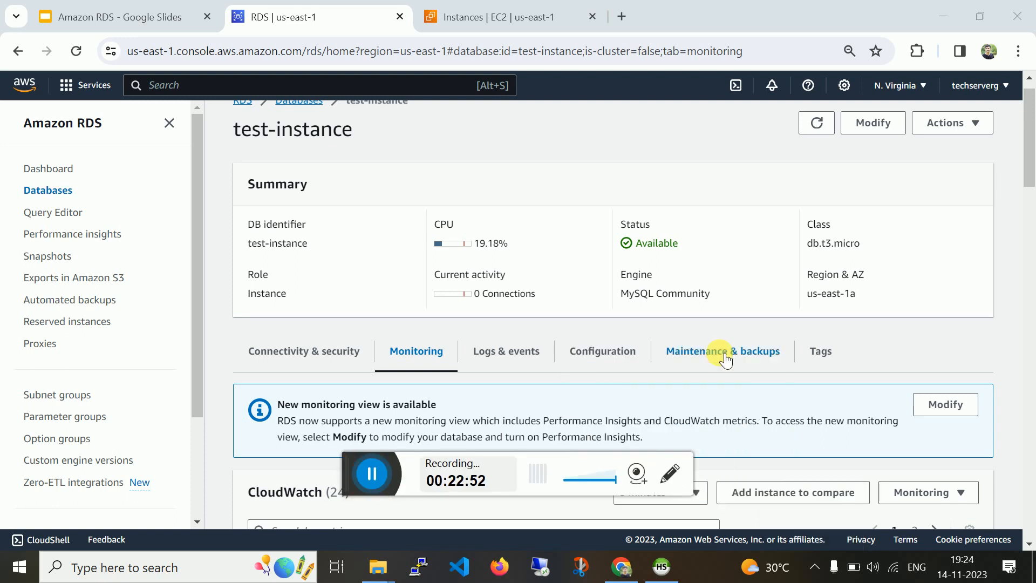
left_click(368, 471)
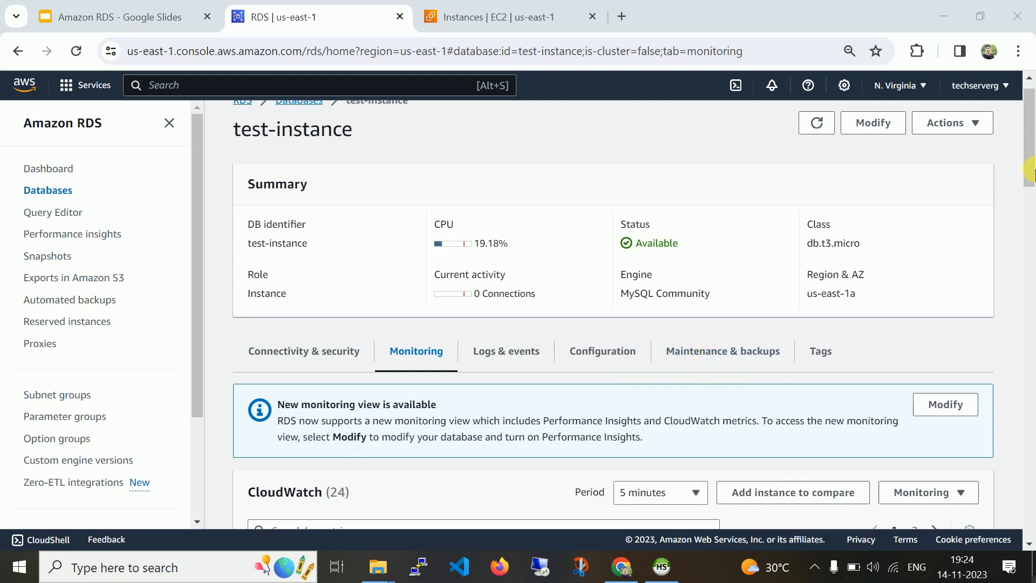
mouse_move(1034, 171)
left_mouse_down()
mouse_move(1032, 482)
mouse_move(1029, 159)
left_mouse_up()
Browse test-instance's Logs & events, Configuration, Maintenance & backups and Tags tabs.
left_click(503, 321)
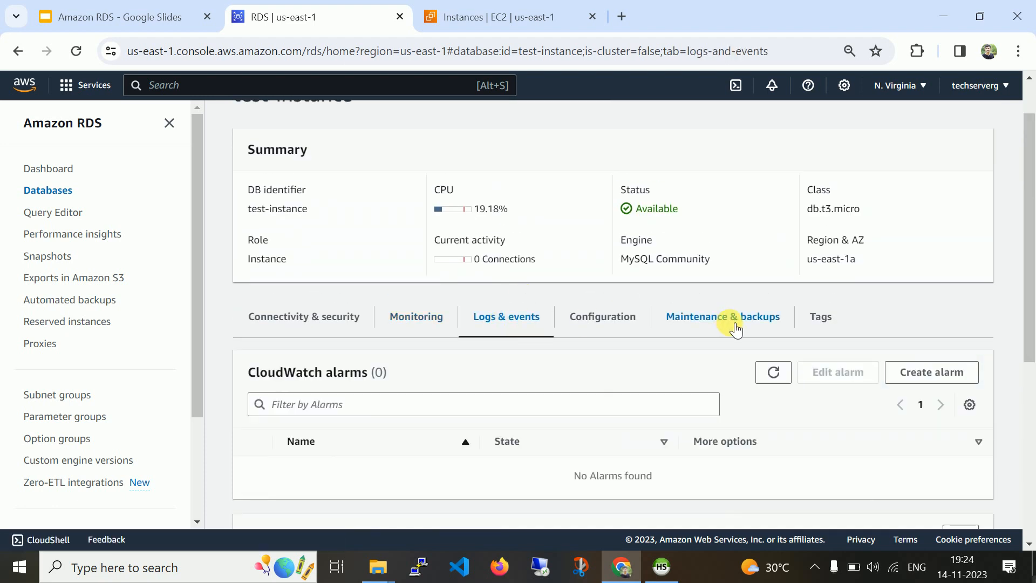
left_click(602, 334)
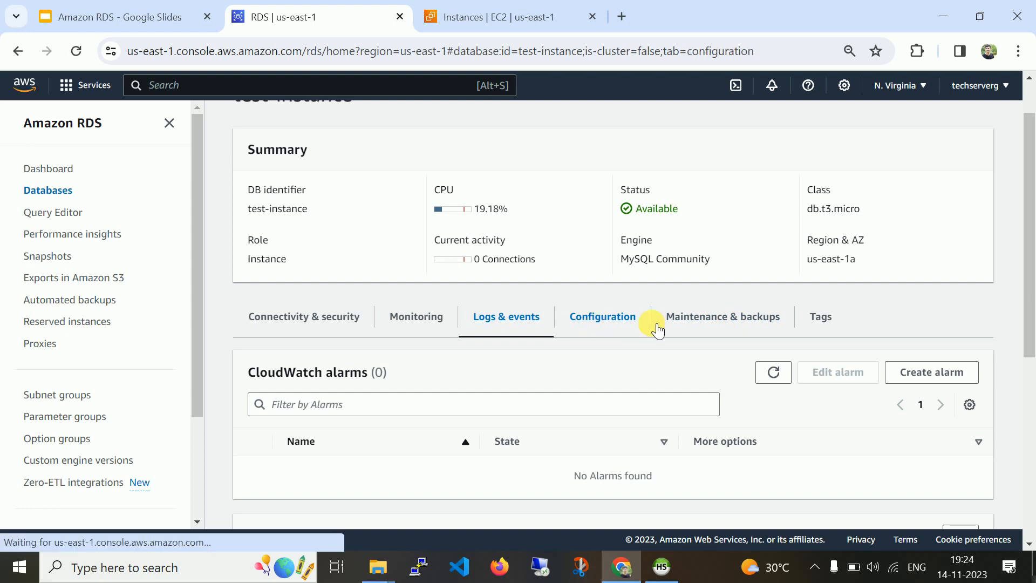
left_click(711, 322)
left_click(821, 319)
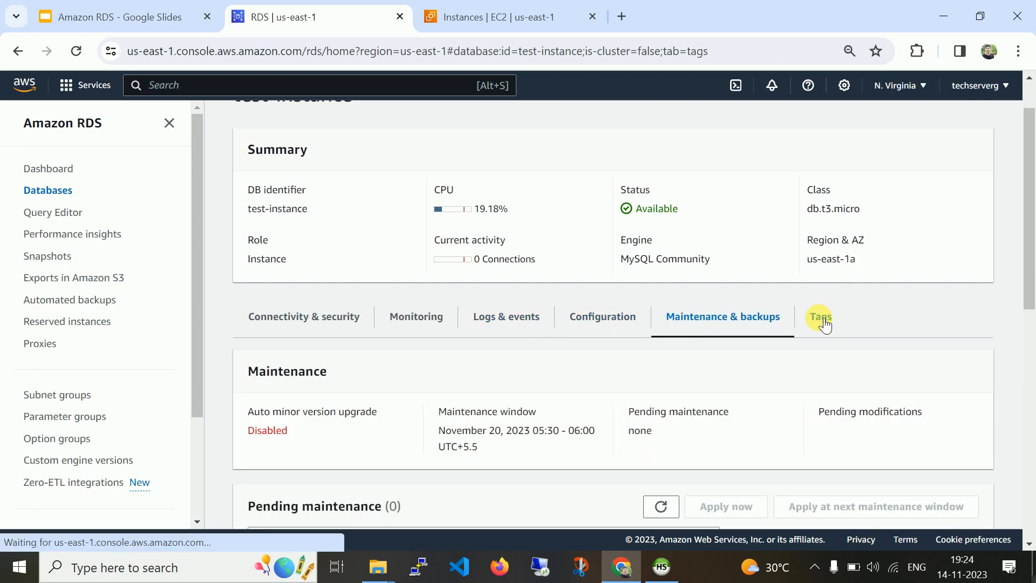
Return to Maintenance & backups, showing backups Disabled and the November 20, 05:30–06:00 window.
scroll(1028, 324, "down", 1)
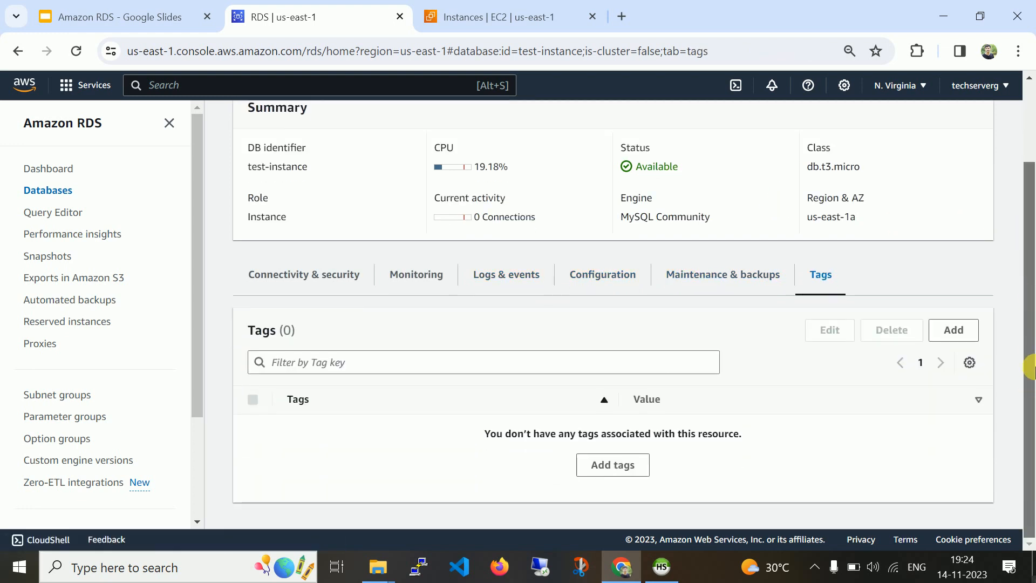
left_click(715, 289)
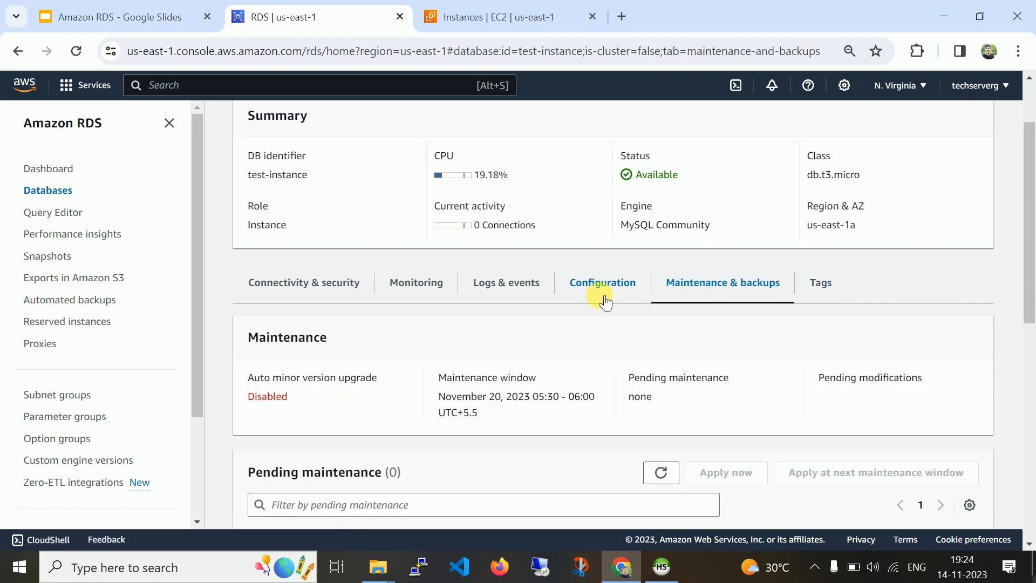
left_click_drag(1031, 244, 1032, 179)
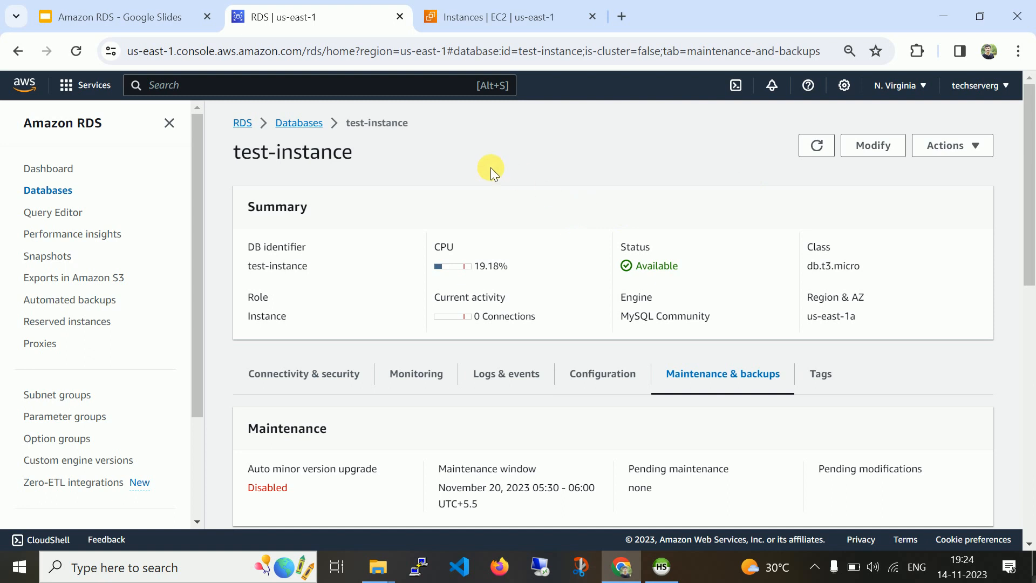
Return to the RDS Dashboard, which shows 1 of 40 DB instances and 0.02 TB storage.
left_click(242, 124)
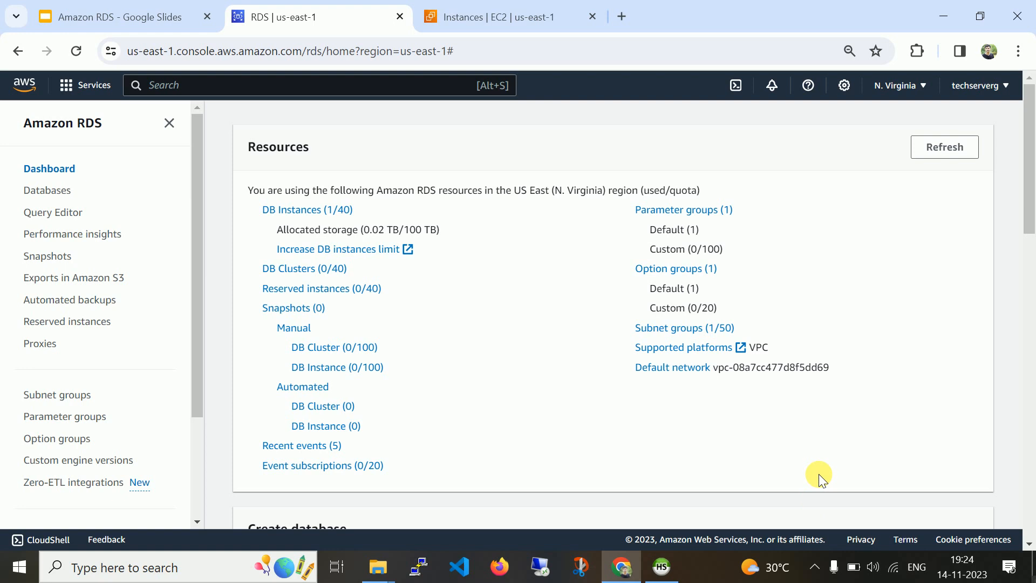
left_click(815, 569)
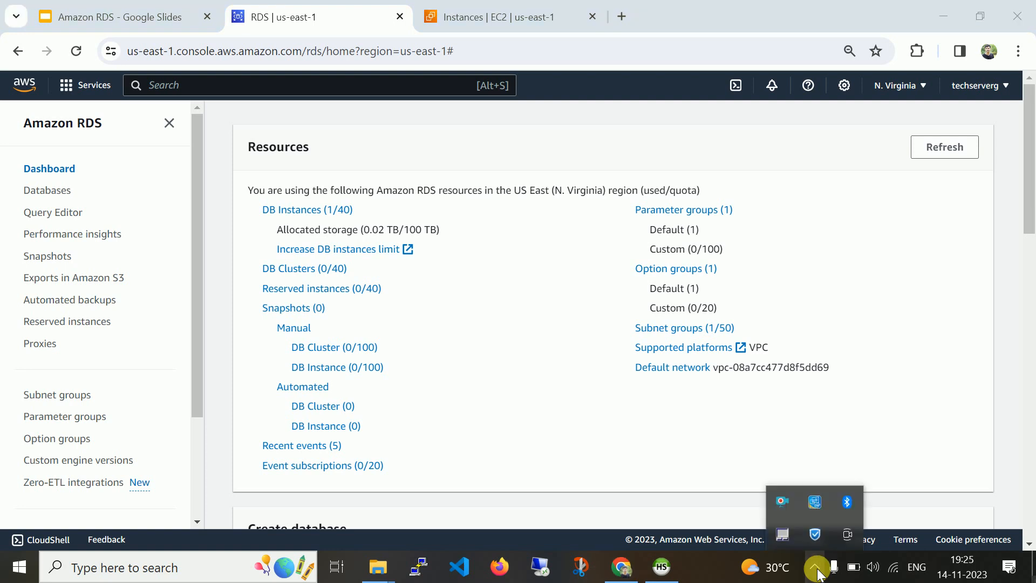